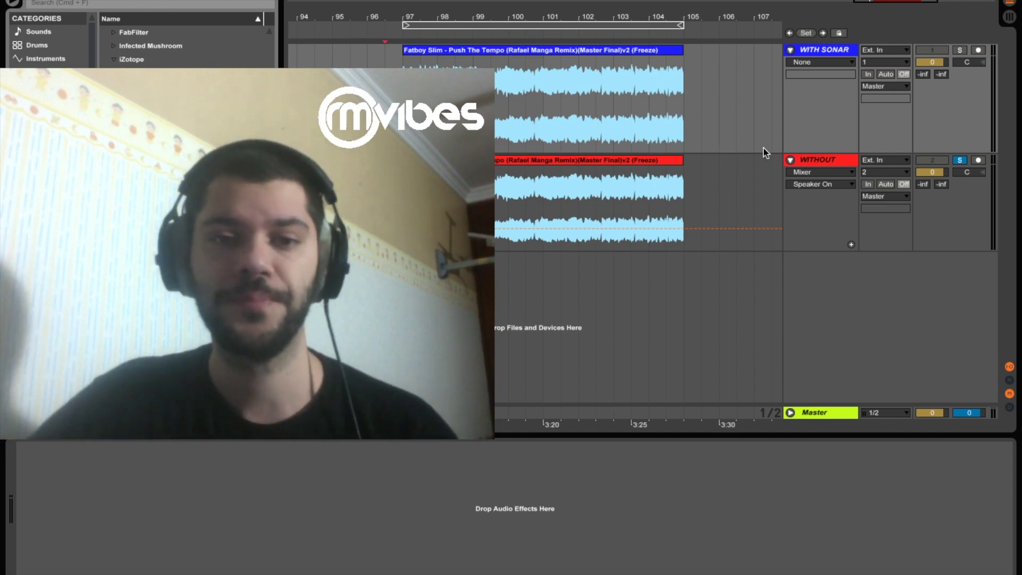
pyautogui.click(561, 123)
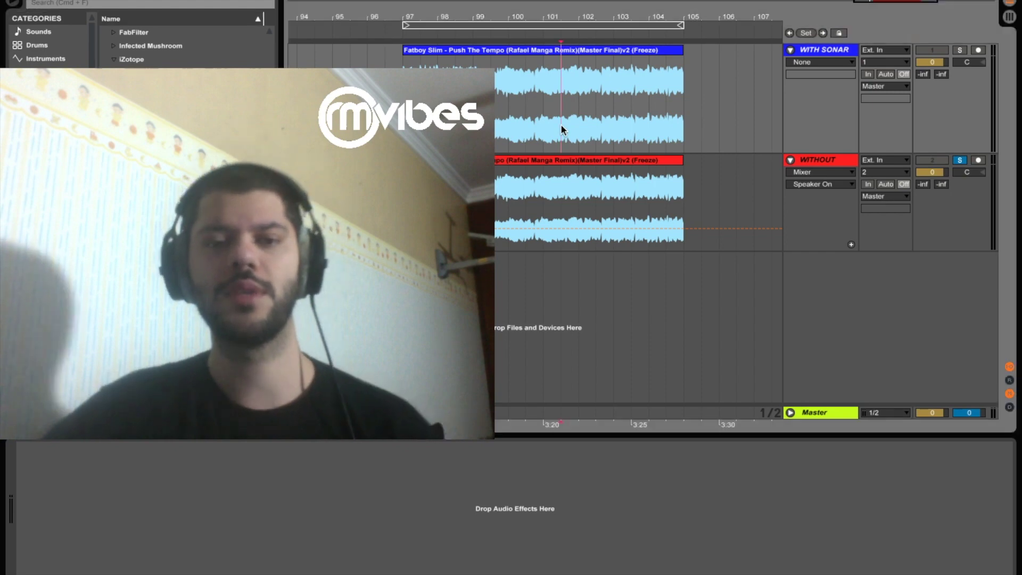
pyautogui.moveTo(544, 94)
pyautogui.mouseDown()
pyautogui.moveTo(558, 98)
pyautogui.moveTo(513, 95)
pyautogui.moveTo(554, 99)
pyautogui.mouseUp()
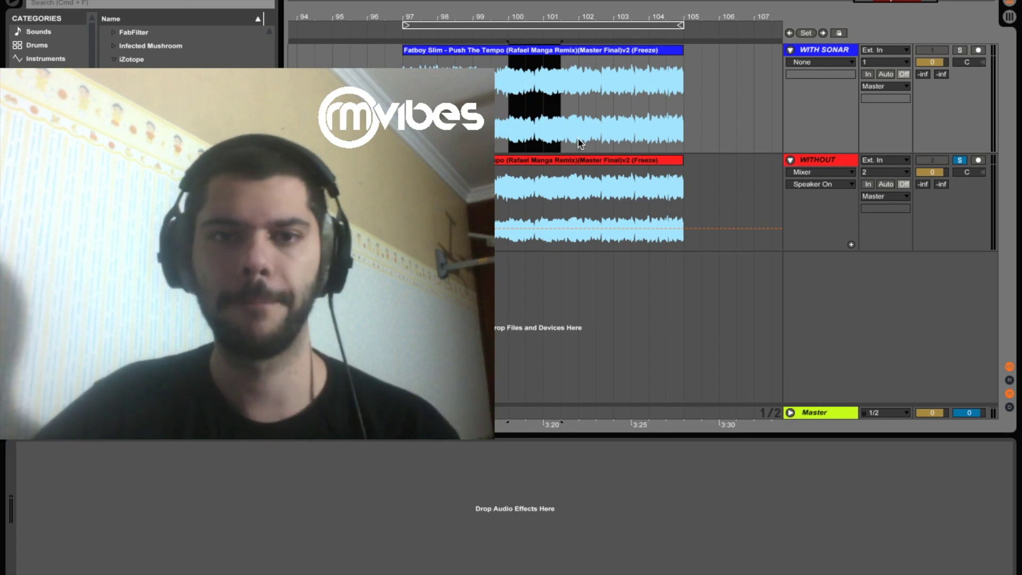
pyautogui.click(562, 110)
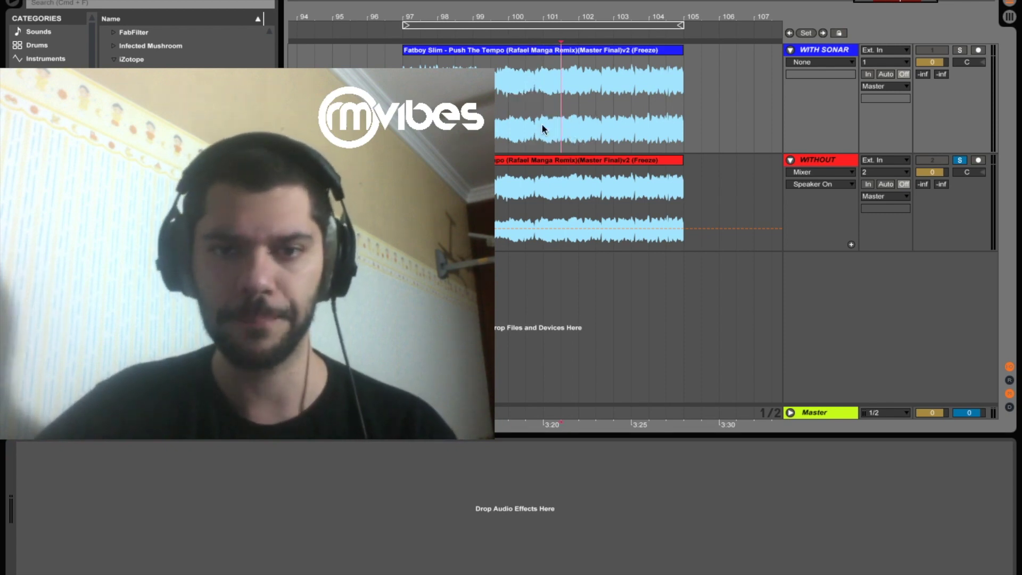
pyautogui.moveTo(519, 110); pyautogui.dragTo(555, 101)
pyautogui.click(580, 96)
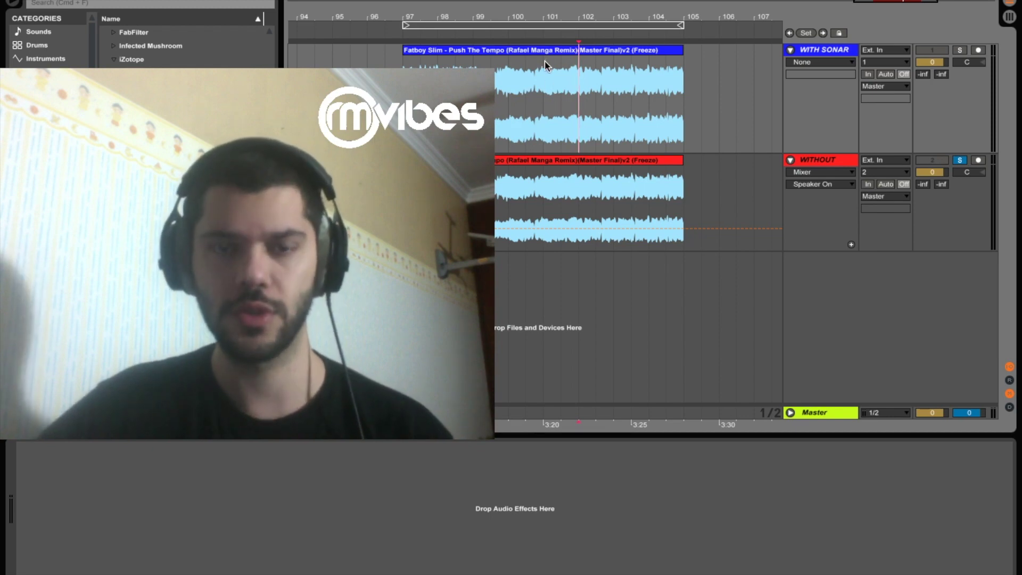
pyautogui.moveTo(510, 96); pyautogui.dragTo(563, 99)
pyautogui.click(561, 103)
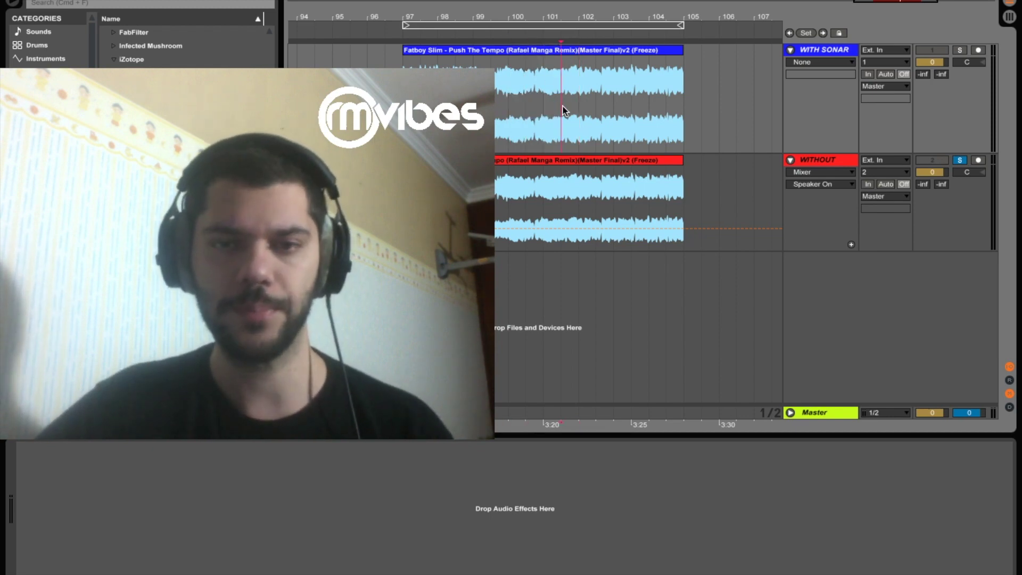
pyautogui.click(512, 98)
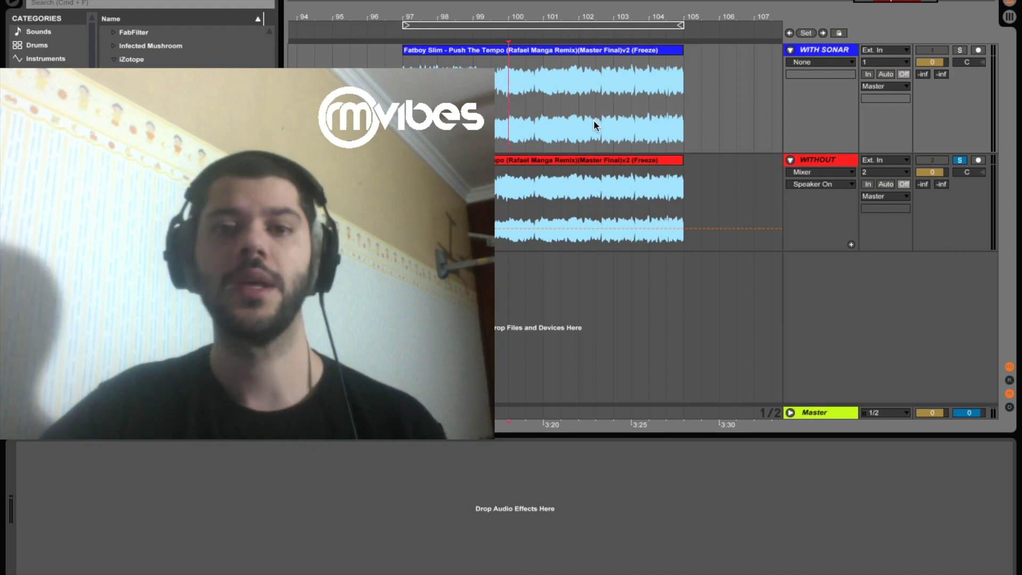
pyautogui.click(543, 97)
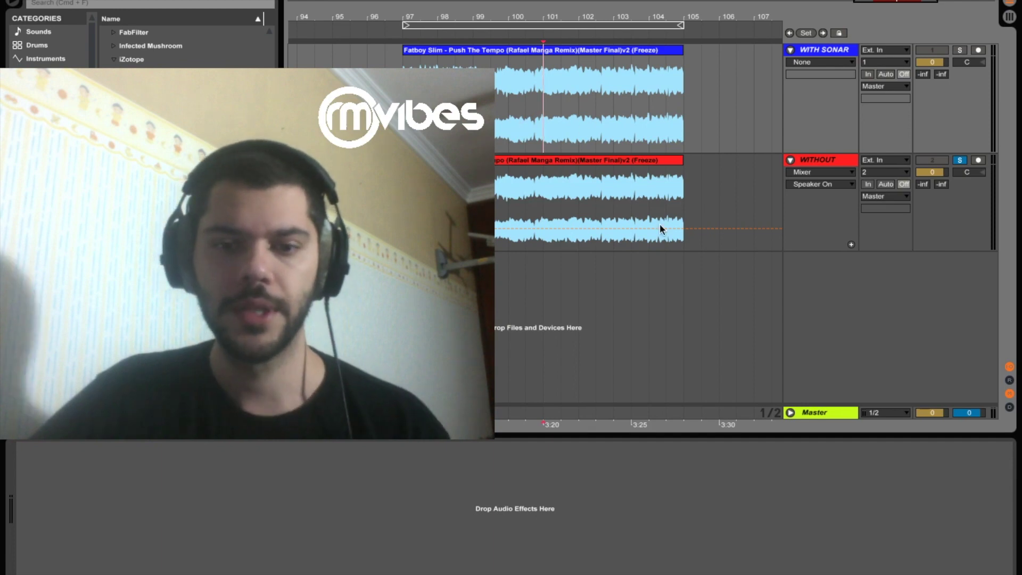
pyautogui.click(555, 108)
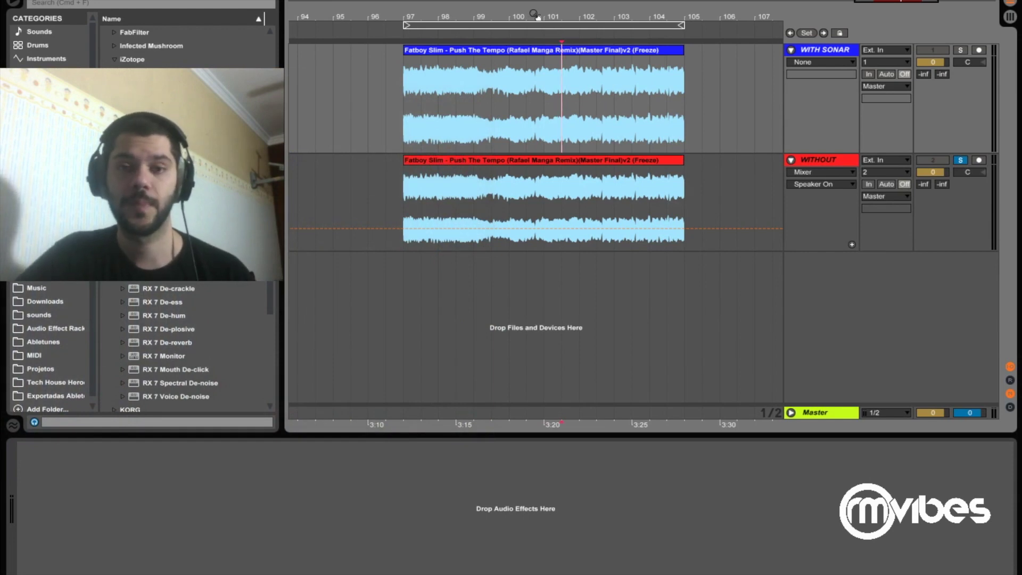
pyautogui.moveTo(534, 14)
pyautogui.mouseDown()
pyautogui.moveTo(532, 32)
pyautogui.moveTo(511, 24)
pyautogui.moveTo(527, 19)
pyautogui.mouseUp()
pyautogui.click(422, 95)
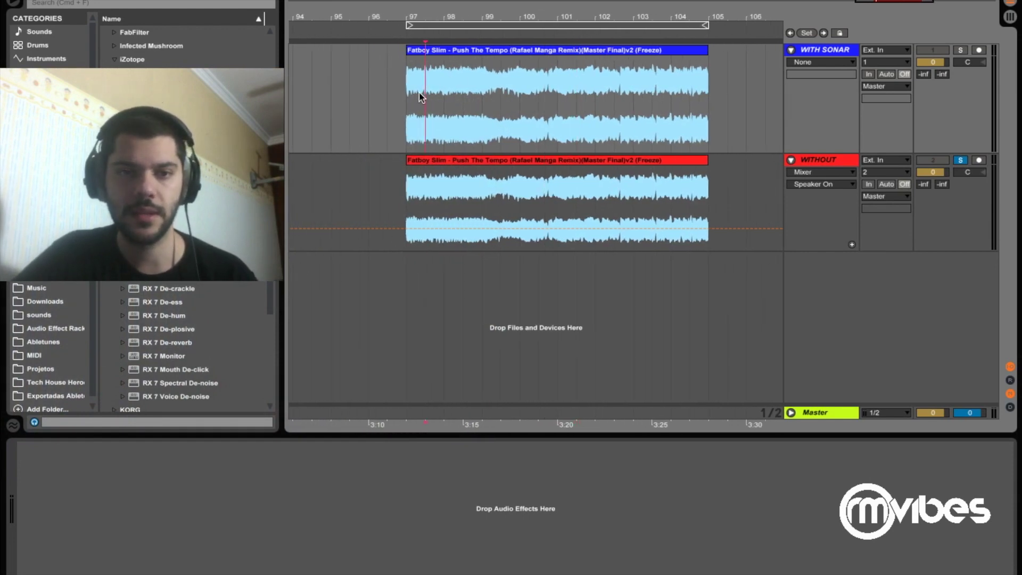
pyautogui.click(410, 94)
pyautogui.click(539, 96)
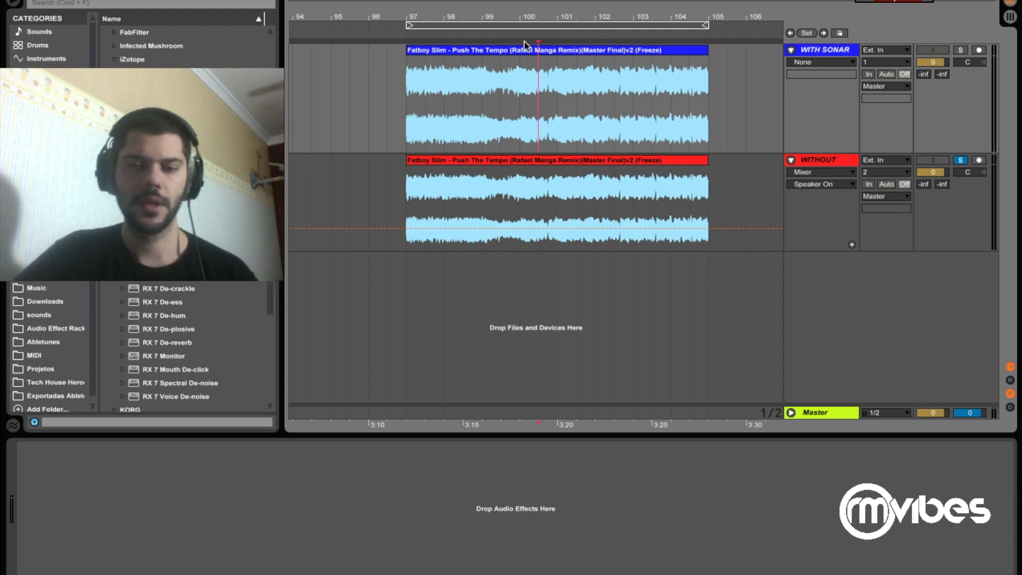
pyautogui.scroll(2, 514, 44)
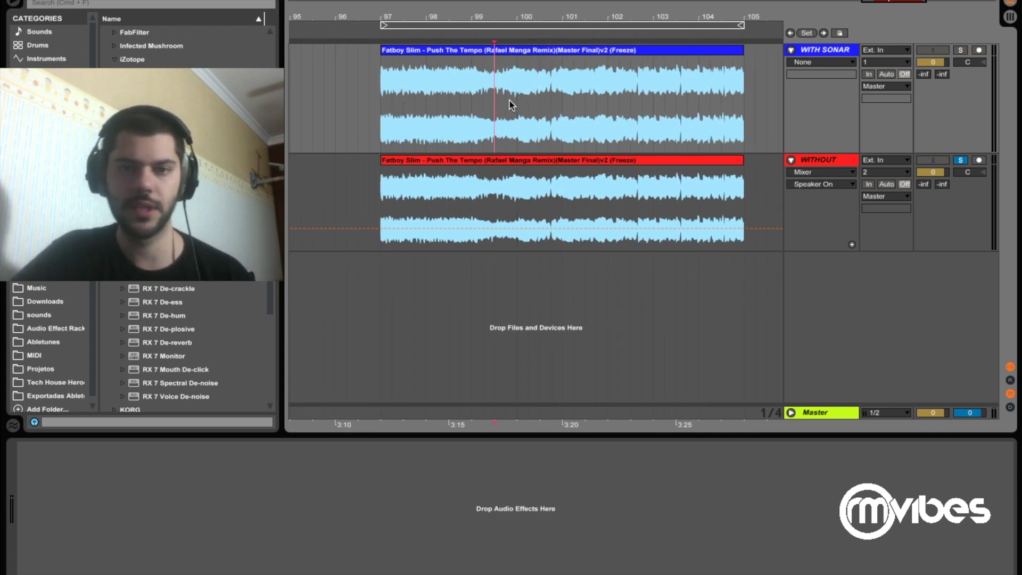
pyautogui.scroll(-1, 419, 125)
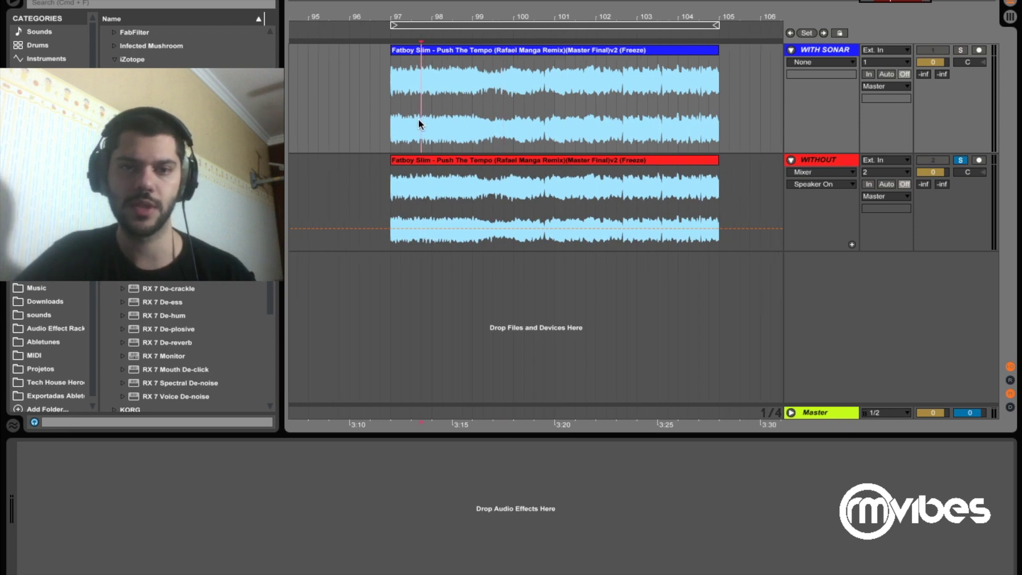
pyautogui.click(493, 50)
pyautogui.click(493, 161)
pyautogui.click(485, 73)
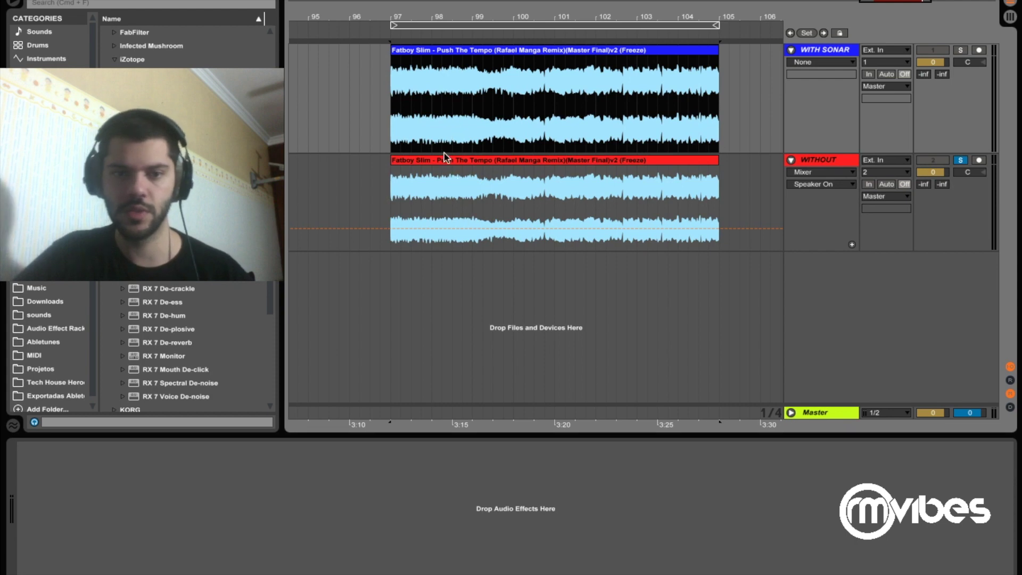
pyautogui.click(442, 61)
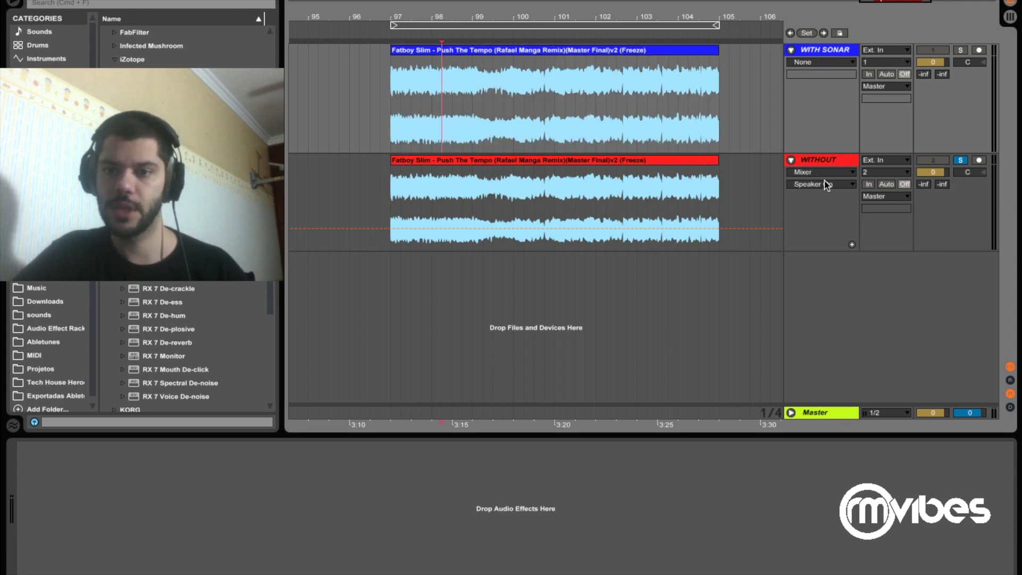
# - Show the sample settings of the WITH SONAR clip and play a short passage from around bar 98
pyautogui.click(504, 52)
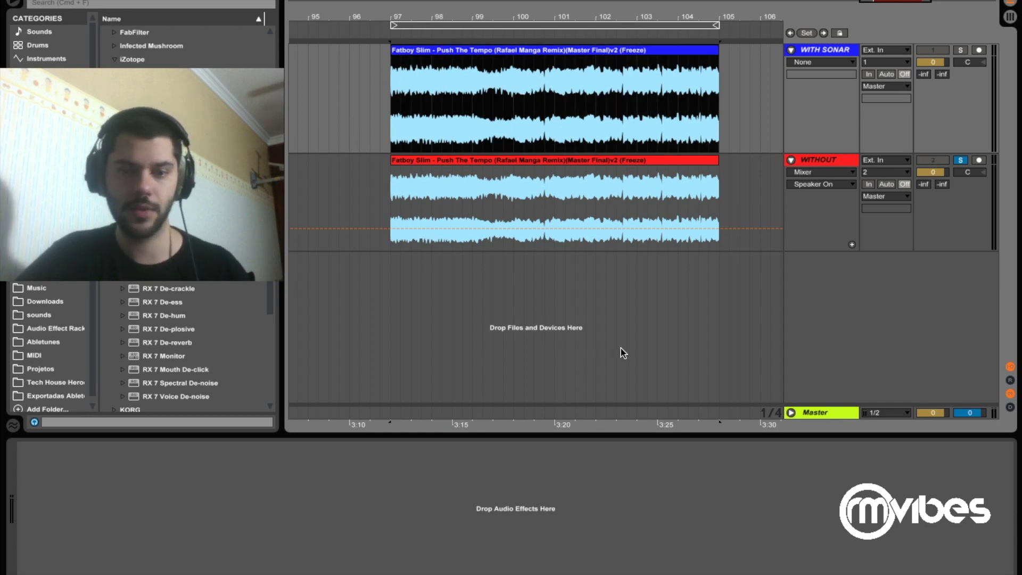
pyautogui.hotkey('shift', 'Tab')
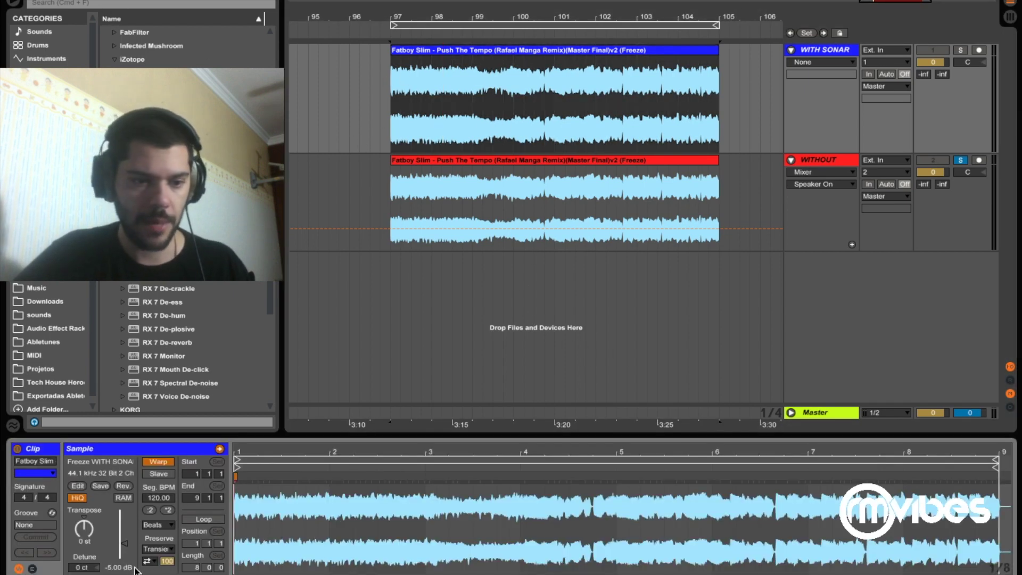
pyautogui.click(430, 71)
pyautogui.press('space')
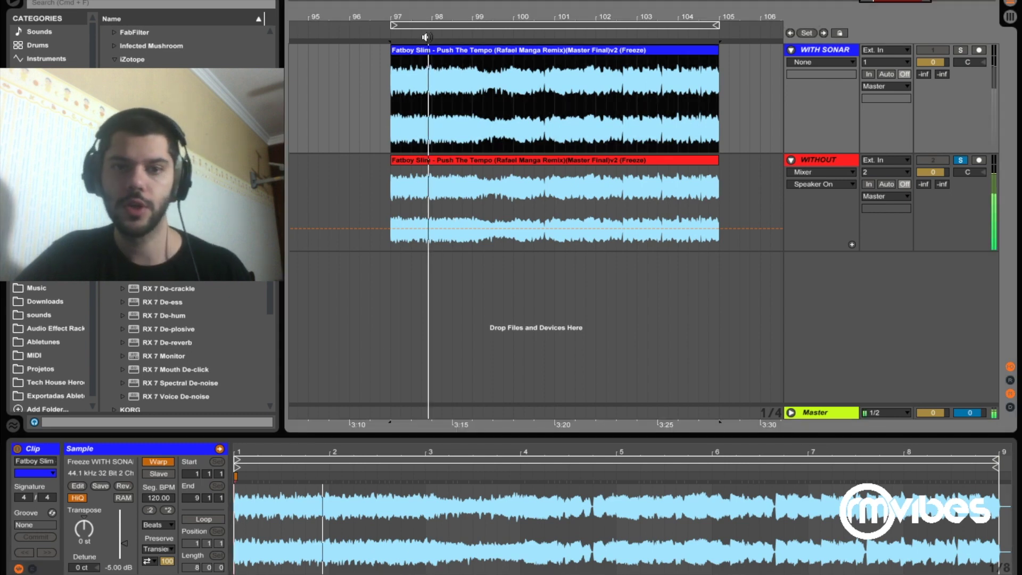
pyautogui.press('space')
pyautogui.click(451, 108)
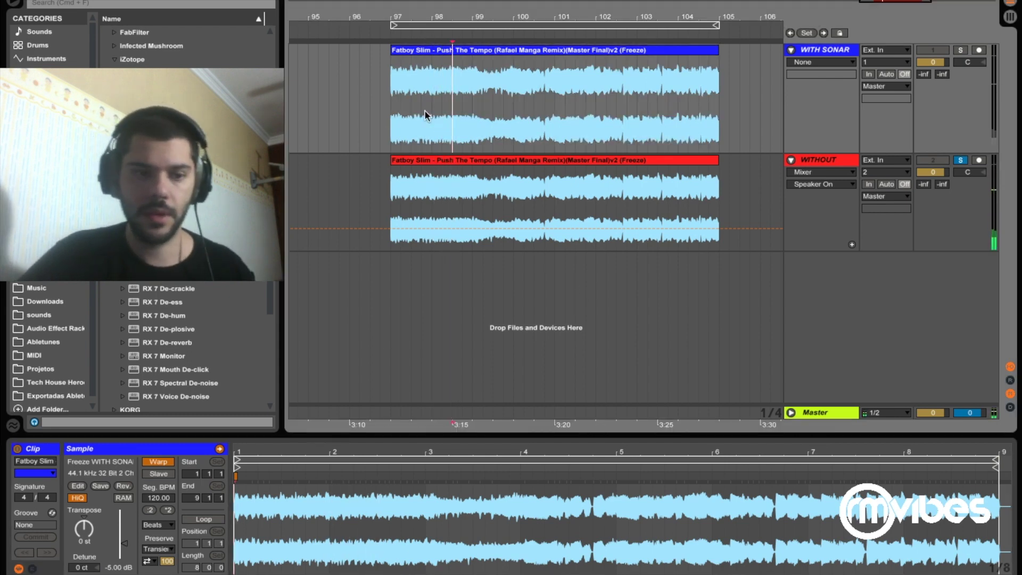
pyautogui.press('space')
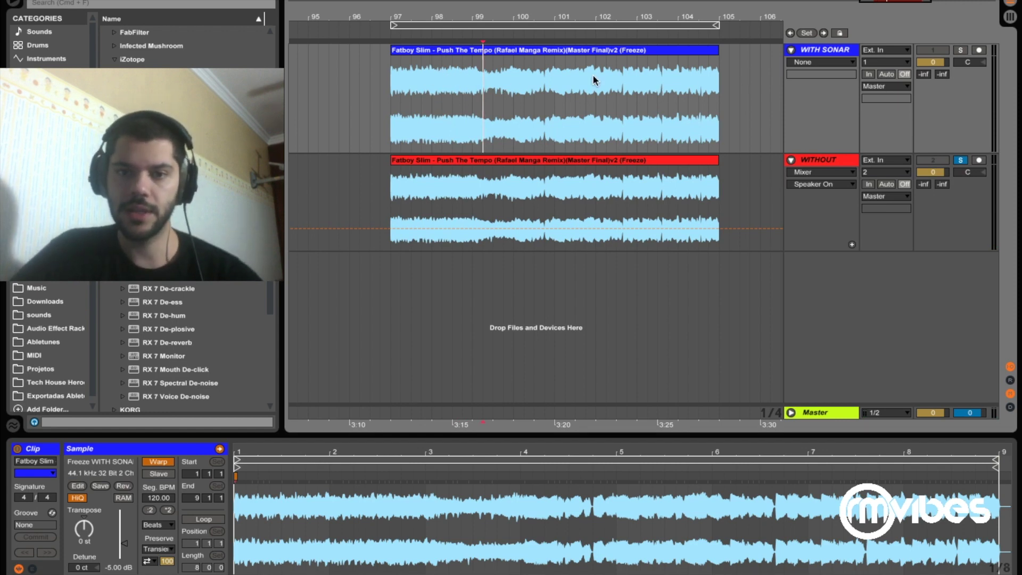
# - Search the browser for "sonarworks", load Sonarworks Reference 4 VST onto the WITH SONAR track, and close the plugin window
pyautogui.press('super+f')
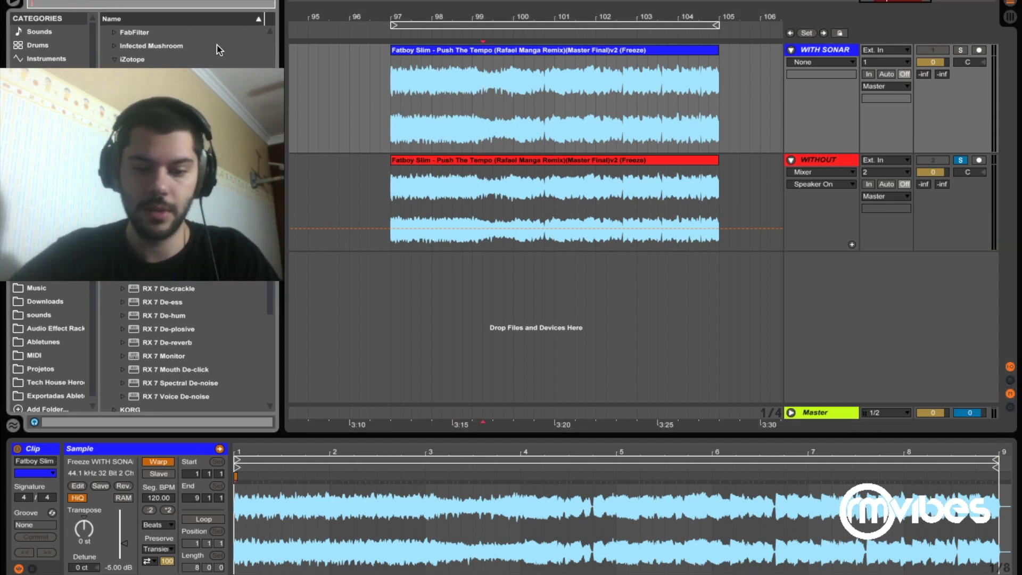
pyautogui.write('sonar')
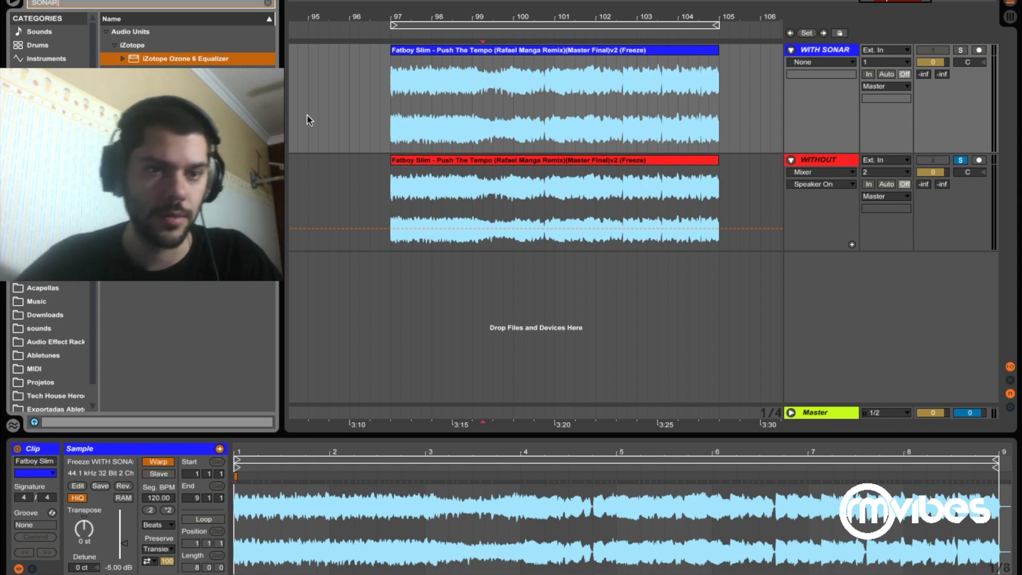
pyautogui.write('works')
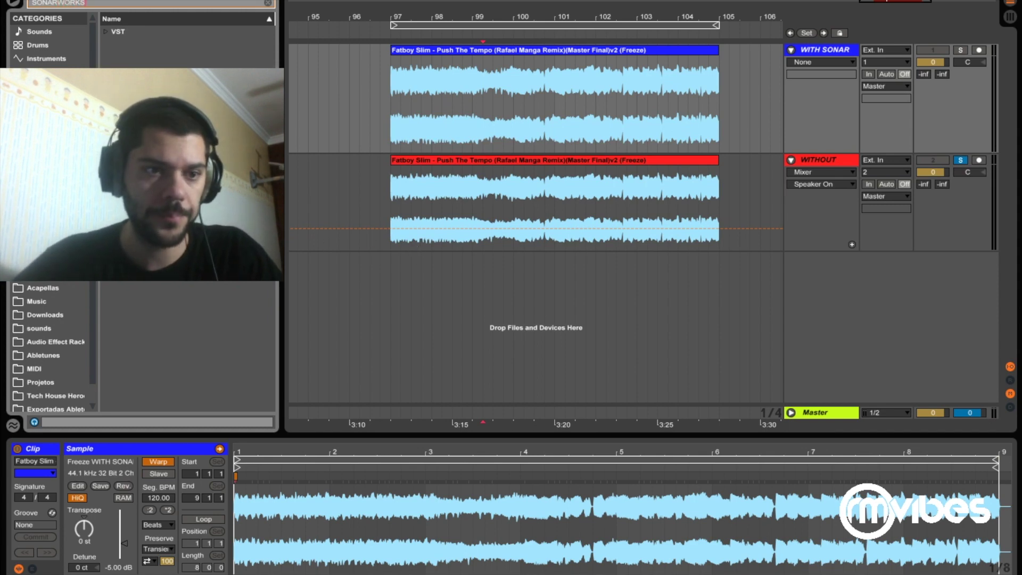
pyautogui.moveTo(198, 32); pyautogui.dragTo(580, 49)
pyautogui.press('space')
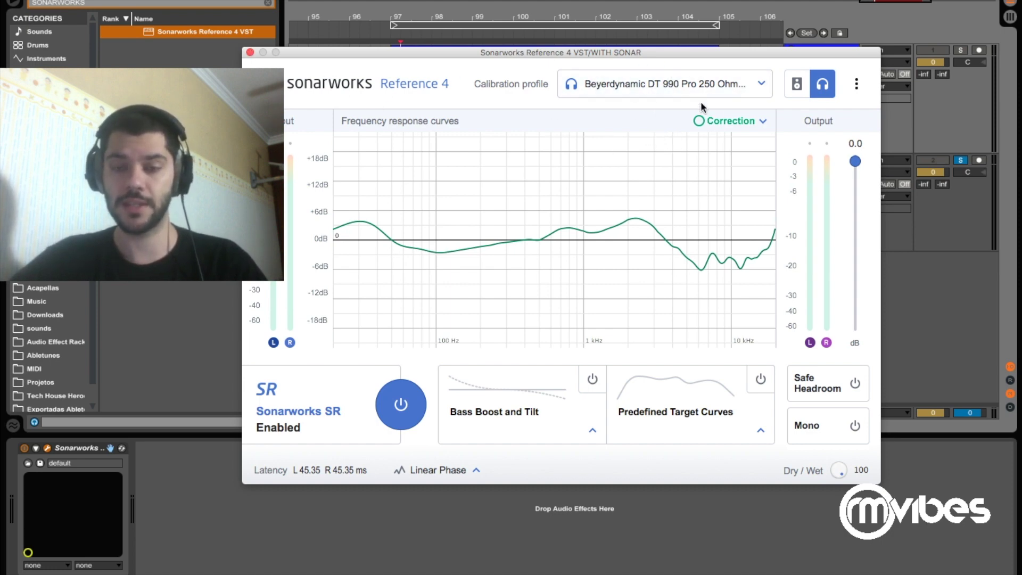
pyautogui.click(250, 52)
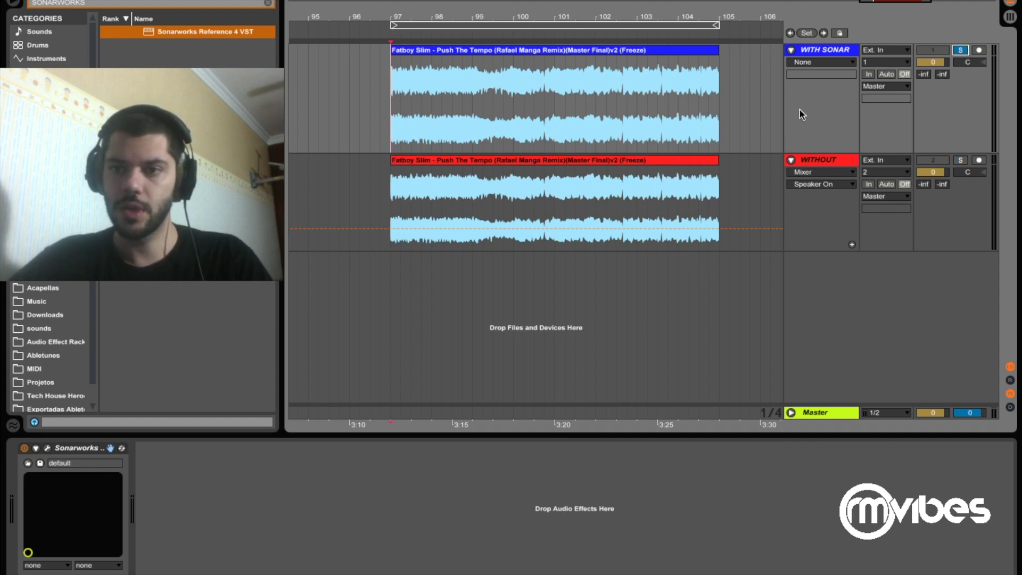
# - Freeze the WITH SONAR track and dismiss the plugin's rendering warning
pyautogui.rightClick(817, 53)
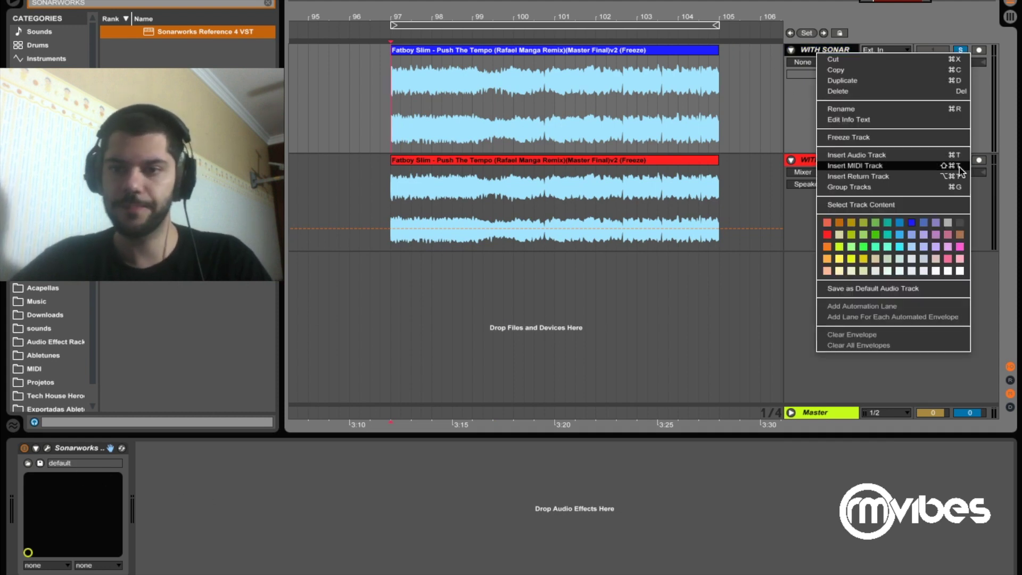
pyautogui.click(885, 138)
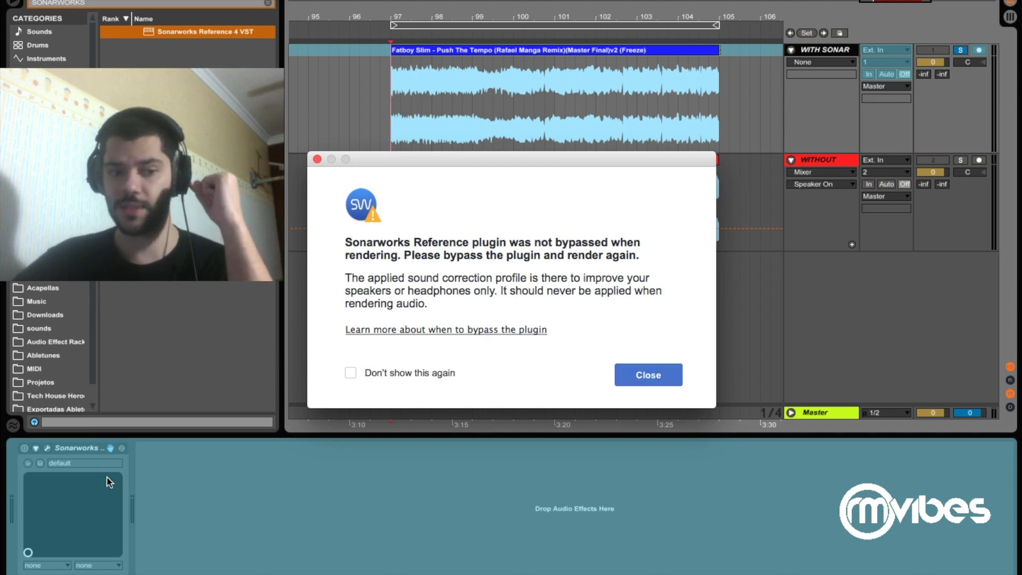
pyautogui.click(648, 375)
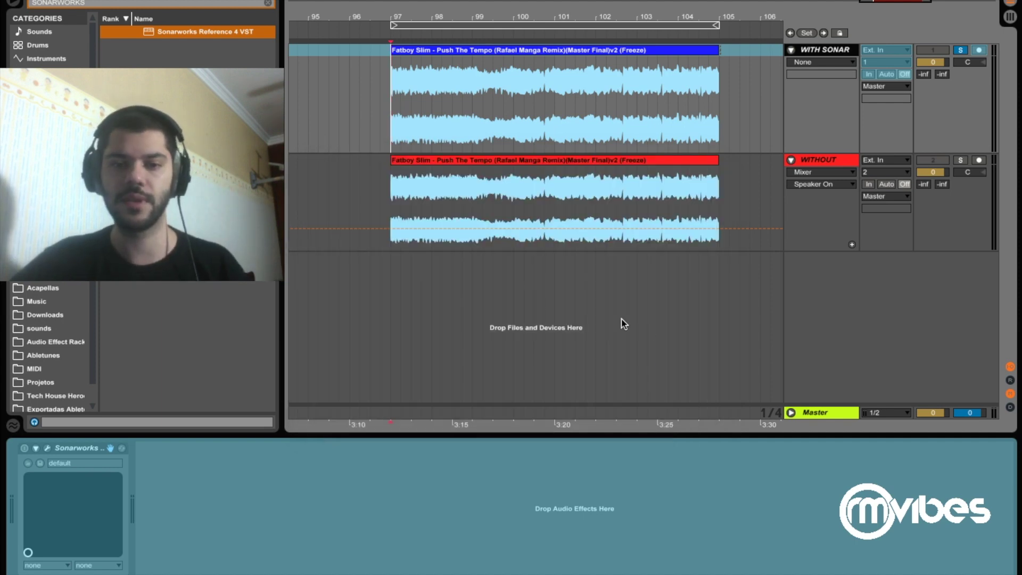
# - Flatten the frozen WITH SONAR track into audio
pyautogui.rightClick(823, 91)
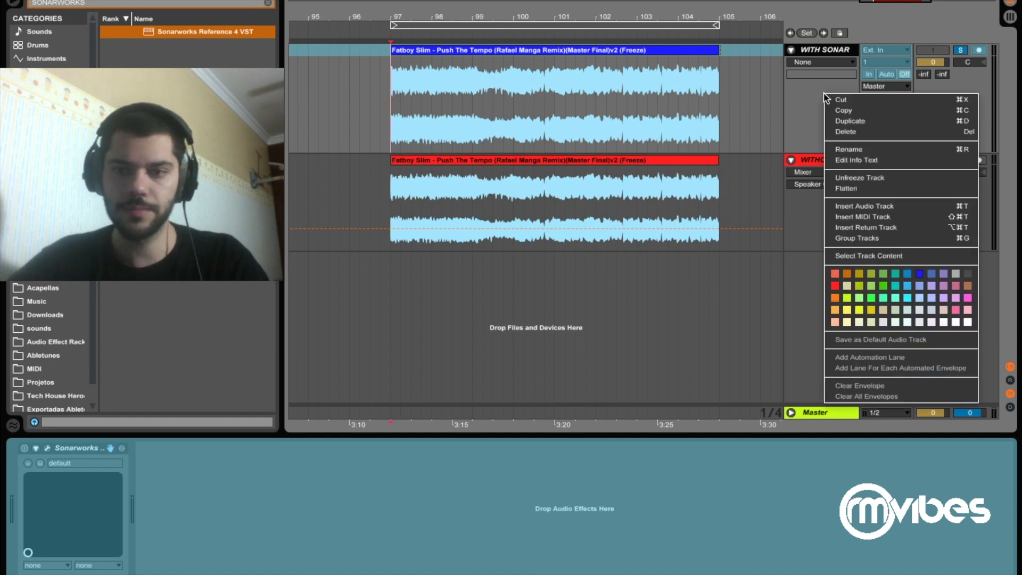
pyautogui.click(867, 189)
pyautogui.click(636, 85)
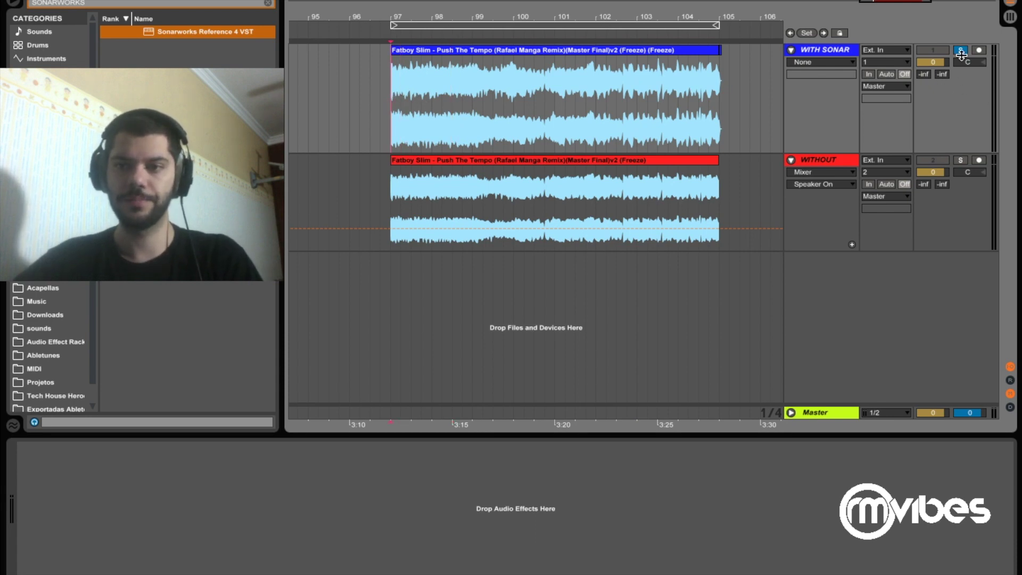
pyautogui.click(540, 109)
pyautogui.click(502, 49)
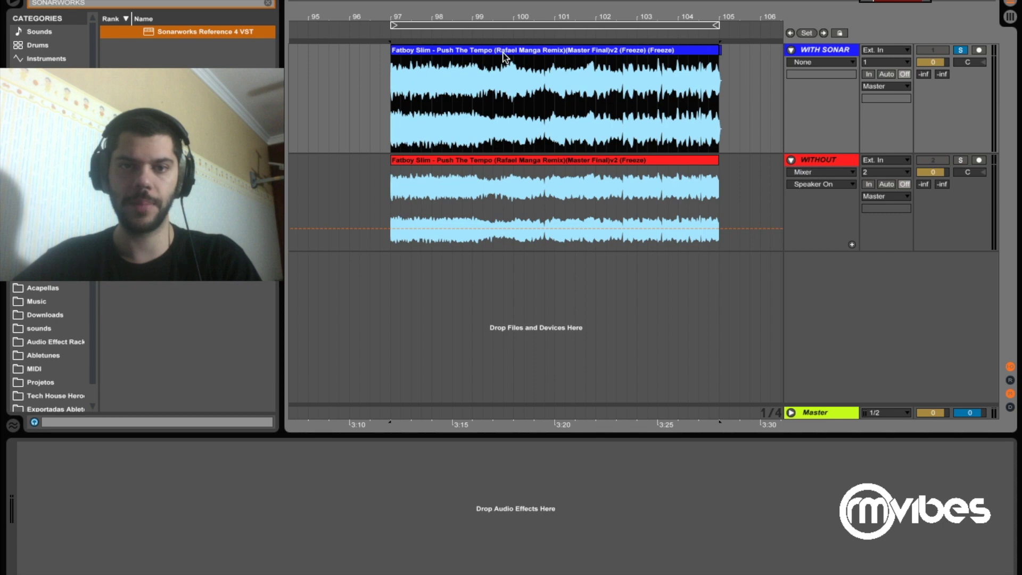
pyautogui.click(493, 132)
pyautogui.click(392, 200)
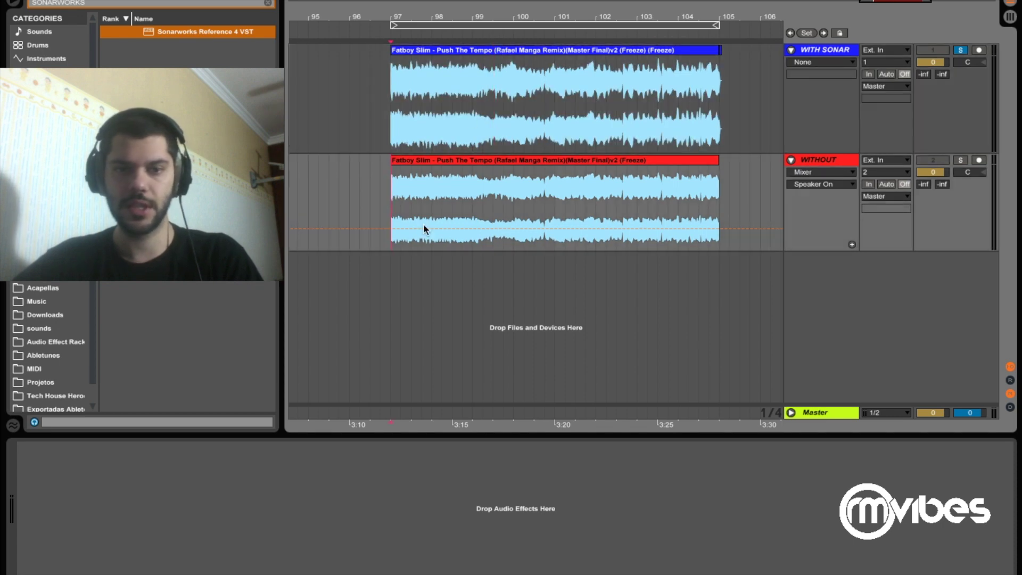
pyautogui.click(451, 107)
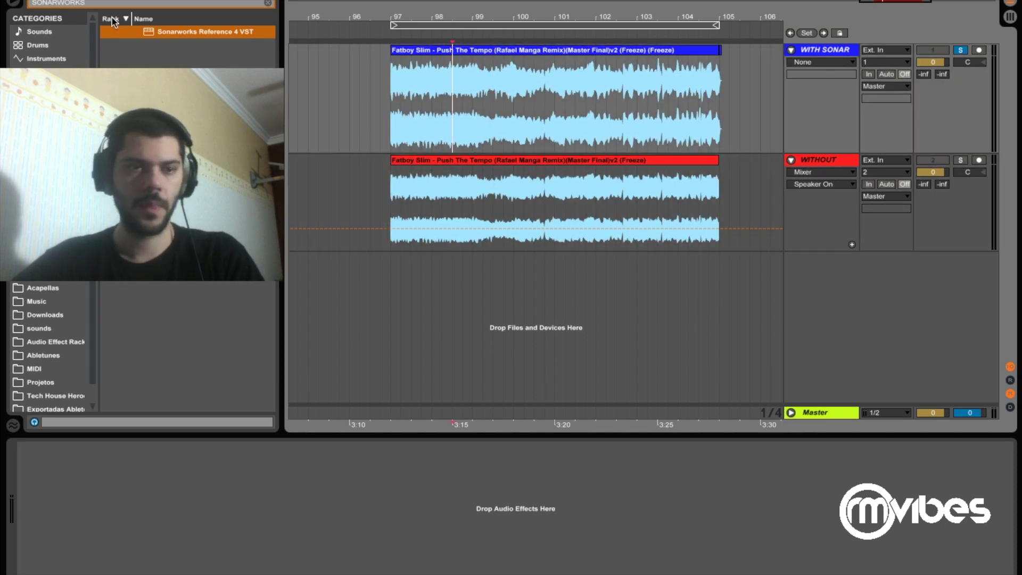
# - Clear the browser search and load the iZotope Ozone 6 Equalizer onto the WITH SONAR track
pyautogui.click(103, 3)
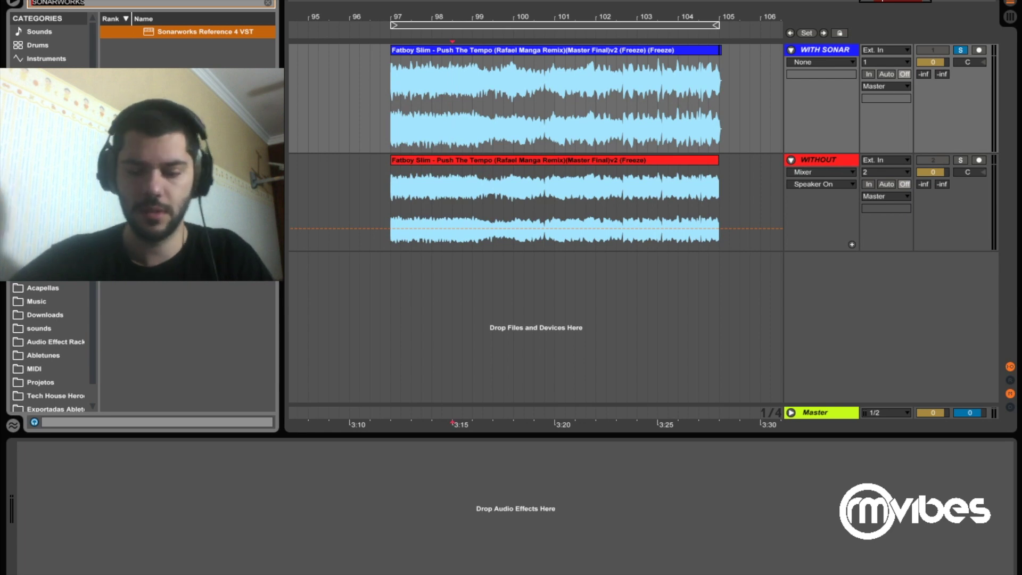
pyautogui.press('BackSpace')
pyautogui.press('Escape')
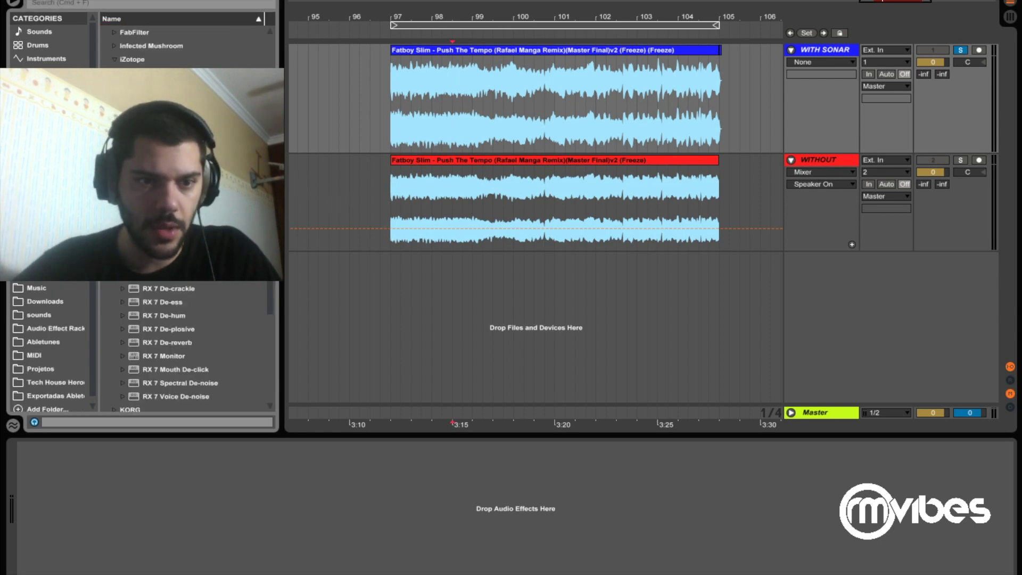
pyautogui.moveTo(408, 102); pyautogui.dragTo(421, 94)
pyautogui.moveTo(529, 72); pyautogui.dragTo(535, 128)
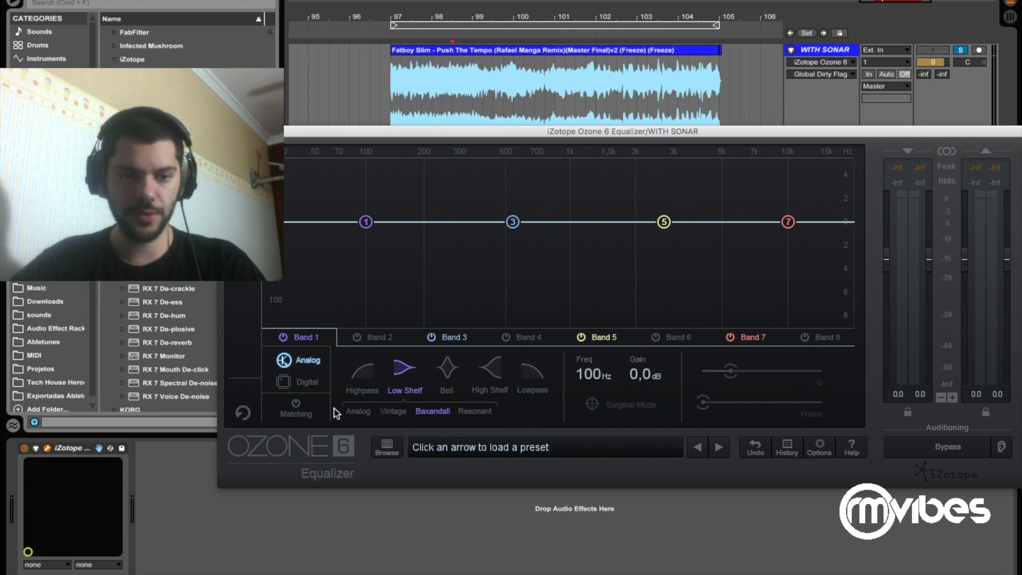
# - Turn to the Equalizer's Matching settings and capture the WITH SONAR track's spectrum as Reference Audio while playing it from bar 97
pyautogui.click(297, 410)
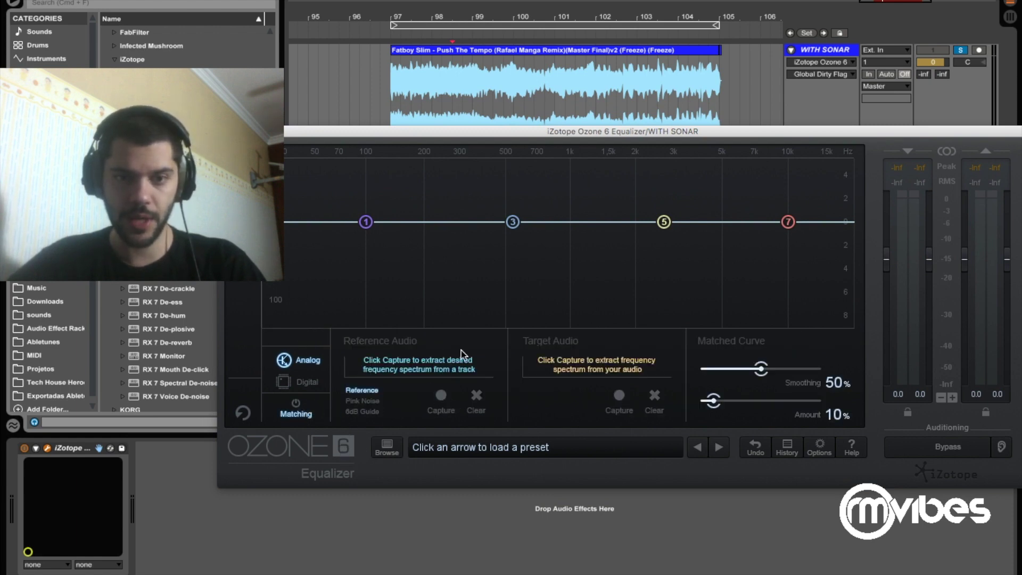
pyautogui.moveTo(509, 130); pyautogui.dragTo(523, 176)
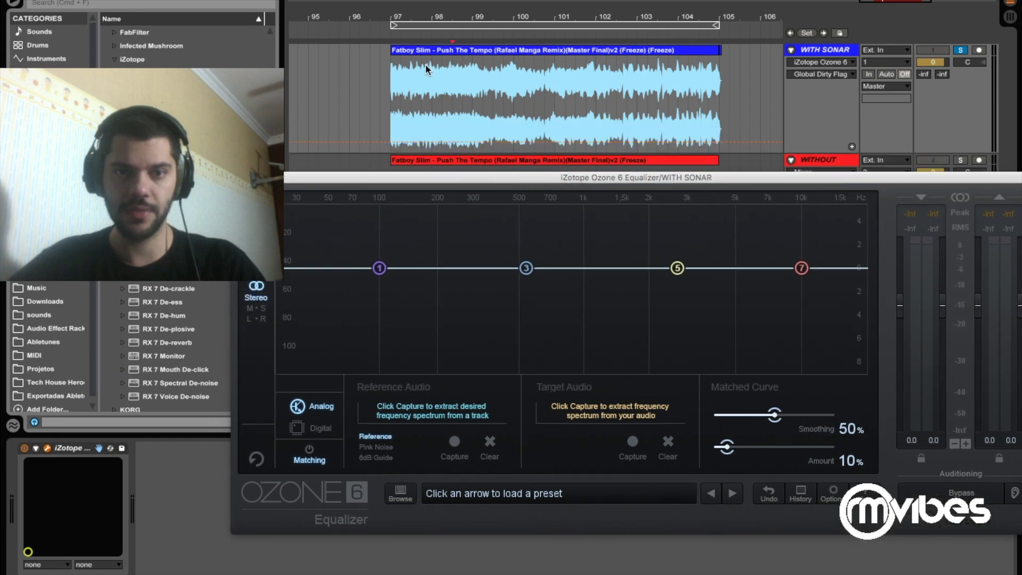
pyautogui.click(390, 70)
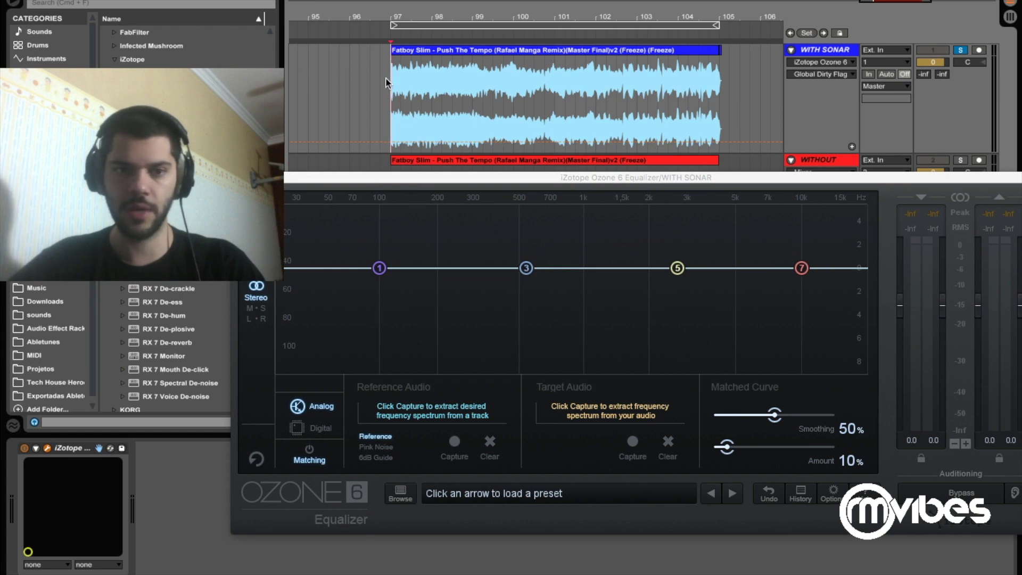
pyautogui.click(455, 441)
pyautogui.press('space')
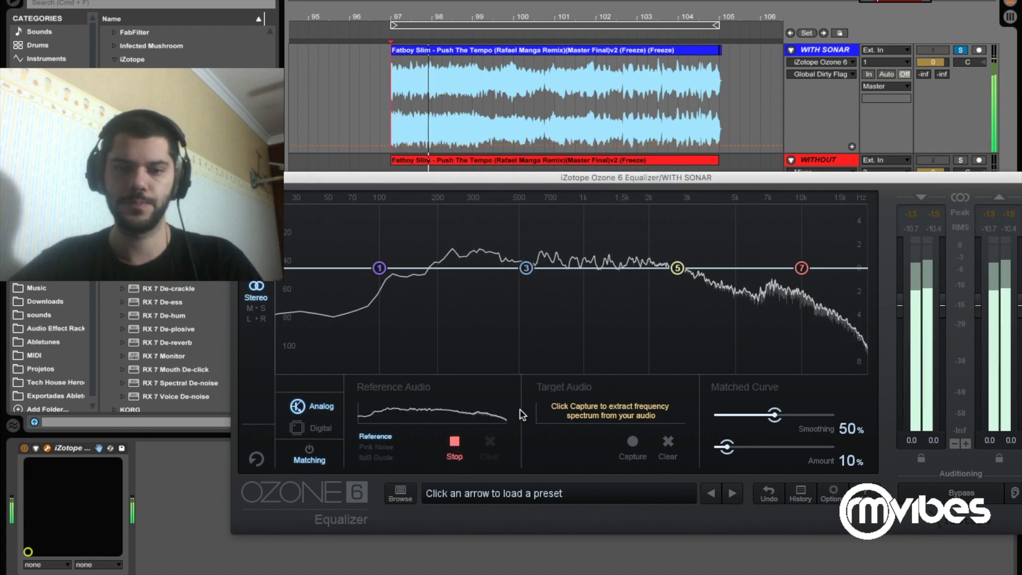
pyautogui.moveTo(946, 181); pyautogui.dragTo(921, 167)
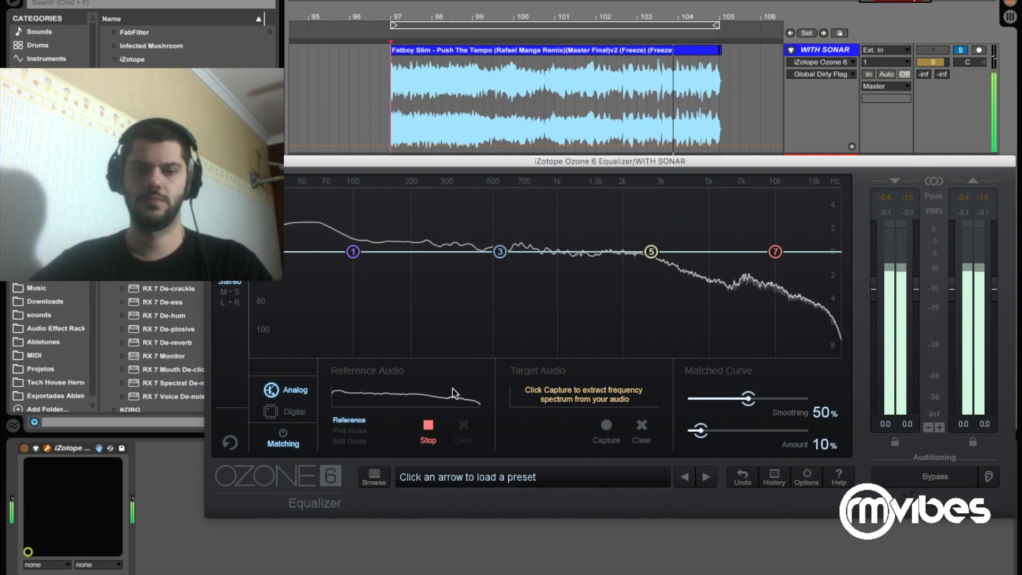
pyautogui.click(428, 429)
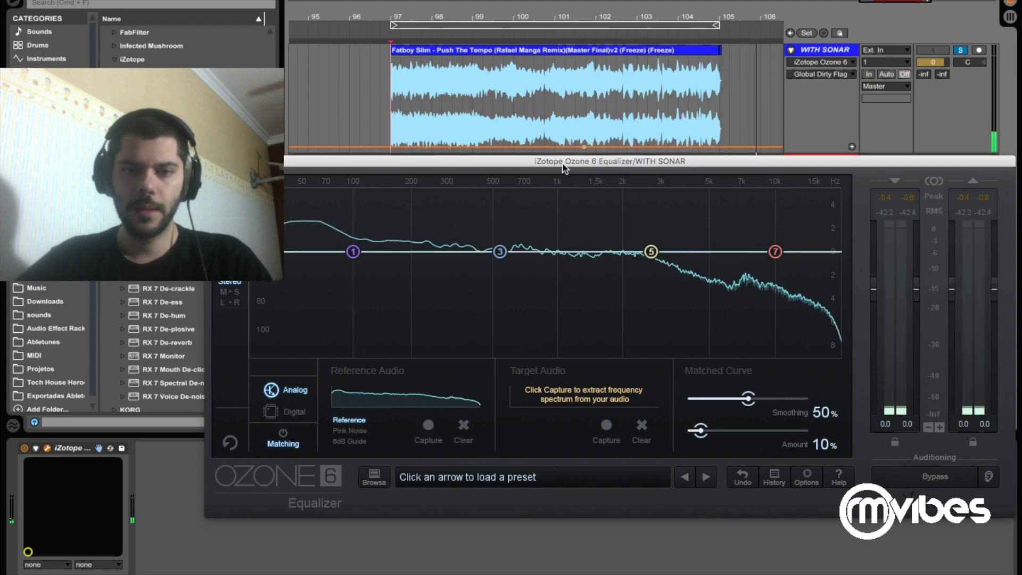
# - Move the Ozone 6 Equalizer from the WITH SONAR track to the WITHOUT track and reposition its window to reveal both tracks
pyautogui.moveTo(564, 168); pyautogui.dragTo(574, 300)
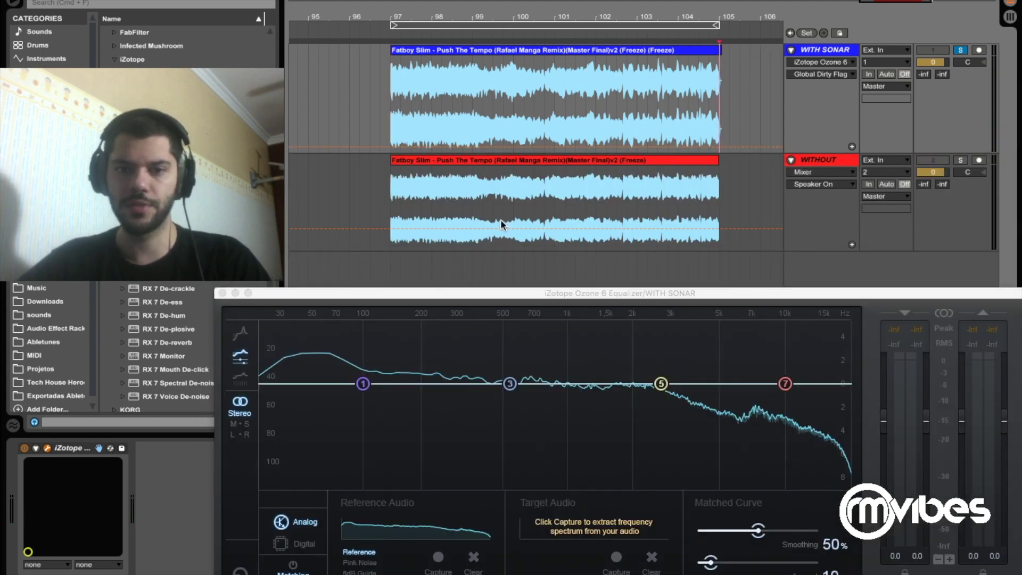
pyautogui.click(418, 179)
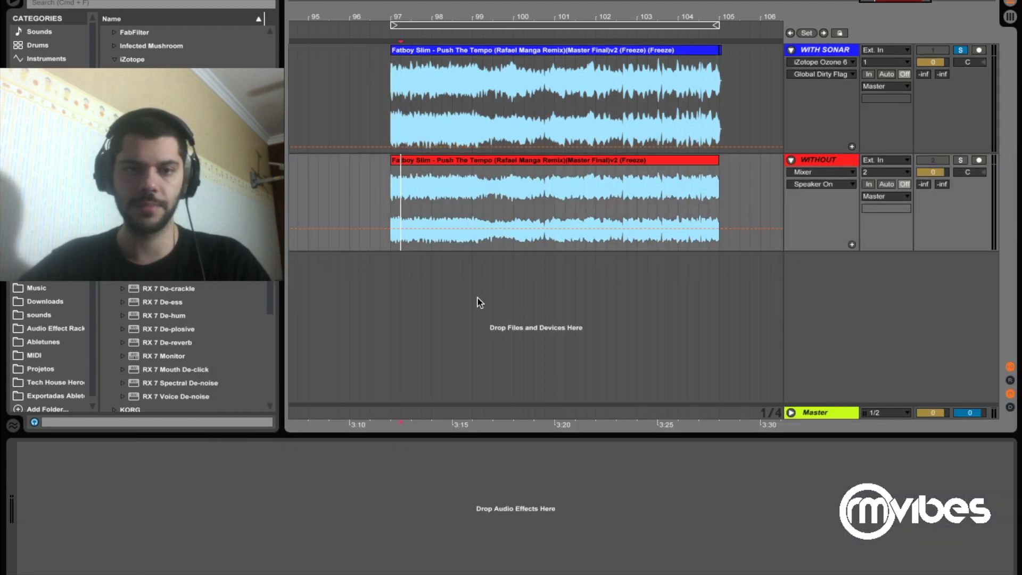
pyautogui.click(390, 134)
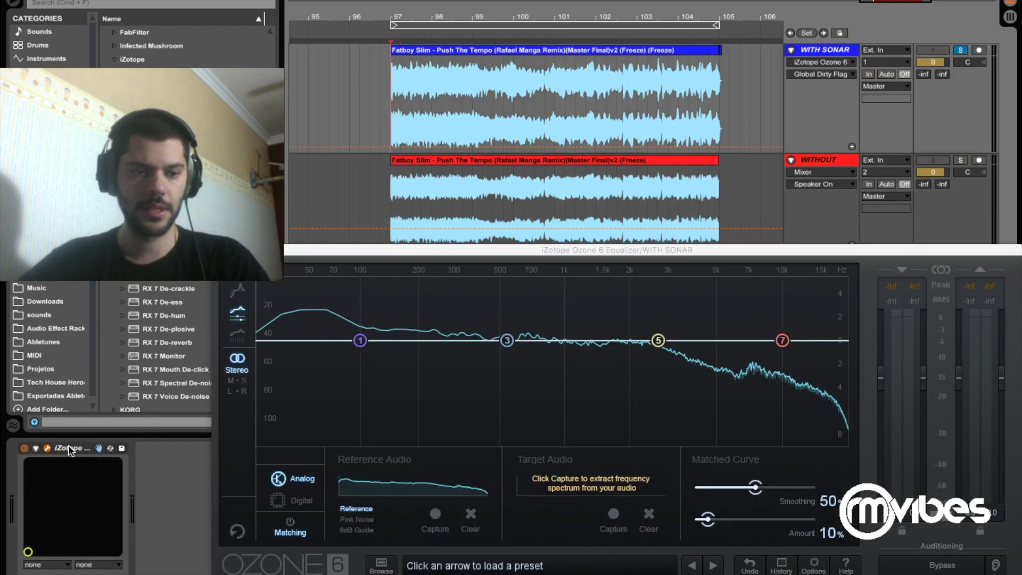
pyautogui.moveTo(71, 446); pyautogui.dragTo(199, 374)
pyautogui.moveTo(377, 198); pyautogui.dragTo(377, 198)
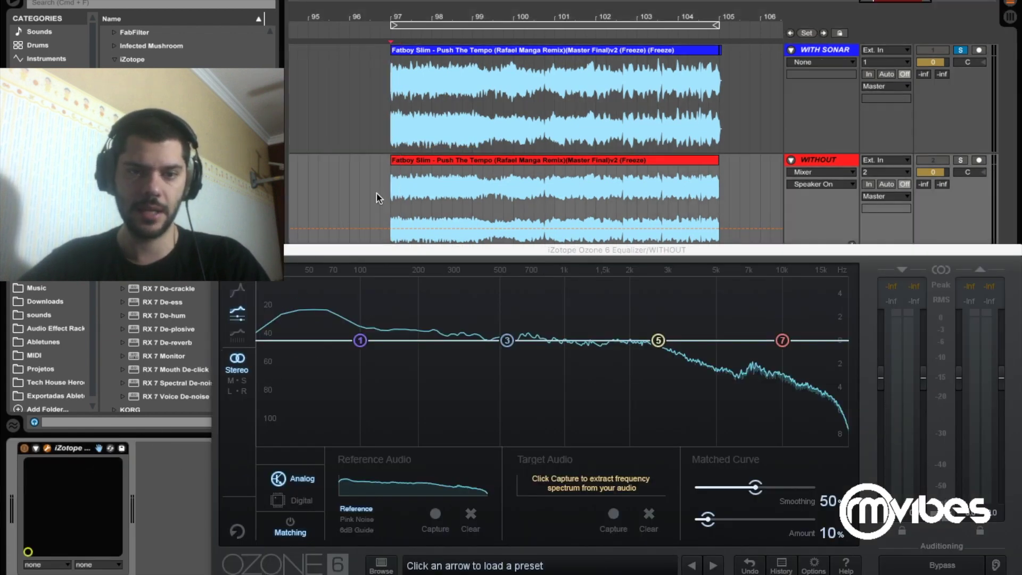
pyautogui.click(370, 133)
pyautogui.click(371, 190)
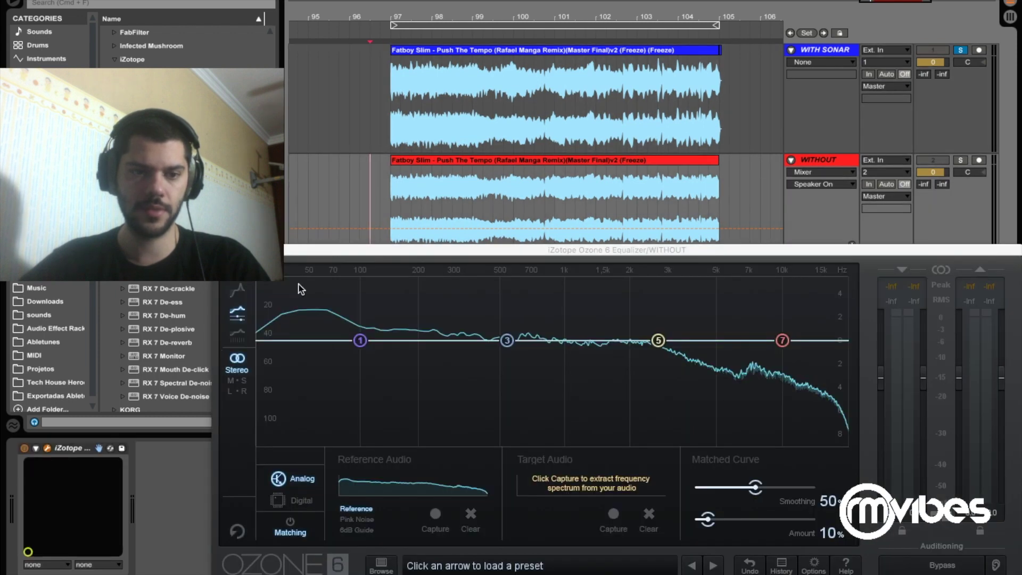
pyautogui.moveTo(307, 251); pyautogui.dragTo(286, 195)
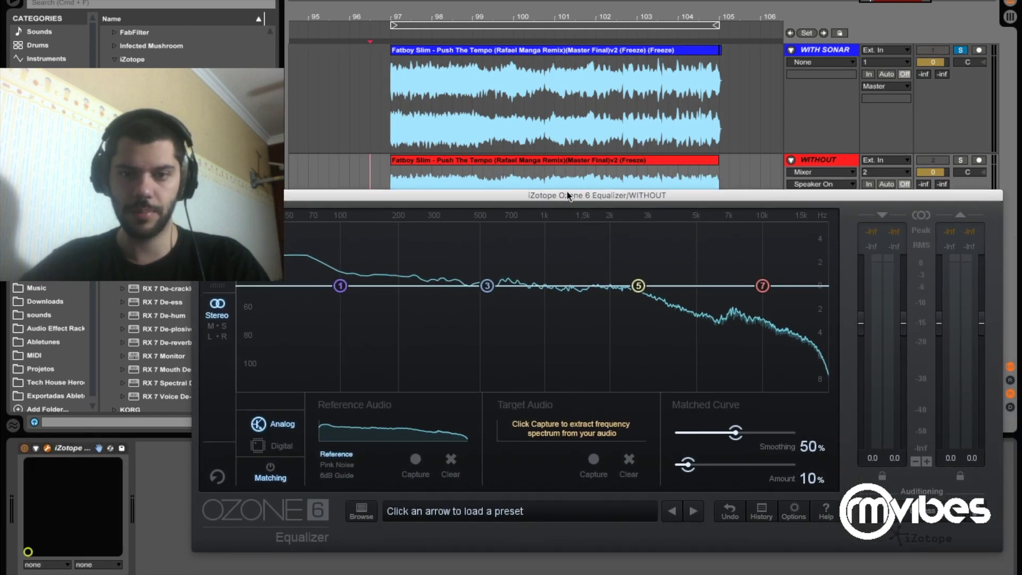
pyautogui.moveTo(567, 197); pyautogui.dragTo(569, 318)
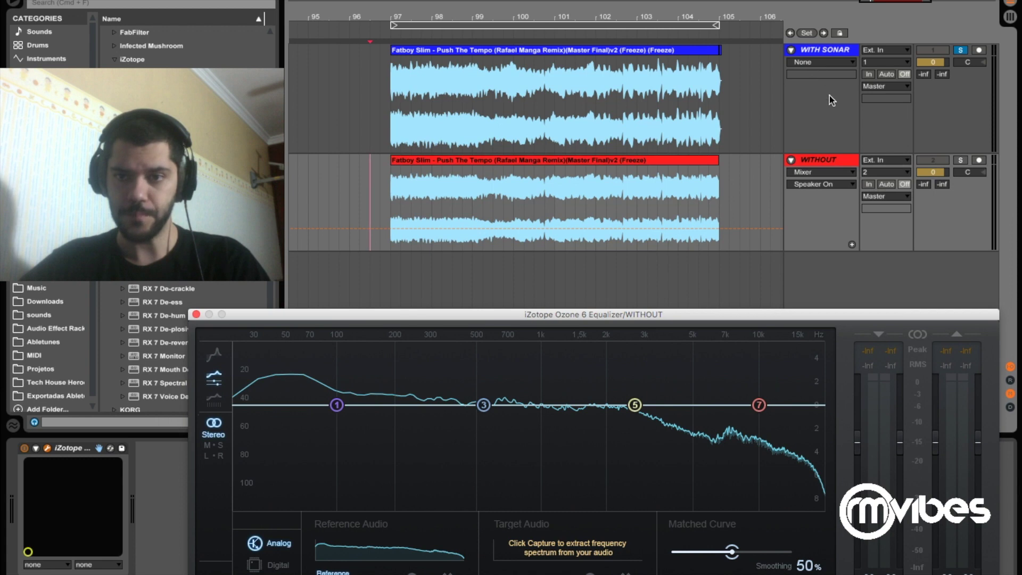
# - Fold the WITH SONAR track, solo WITHOUT, and capture its spectrum as Target Audio while playing from bar 97
pyautogui.click(791, 50)
pyautogui.moveTo(669, 314); pyautogui.dragTo(666, 160)
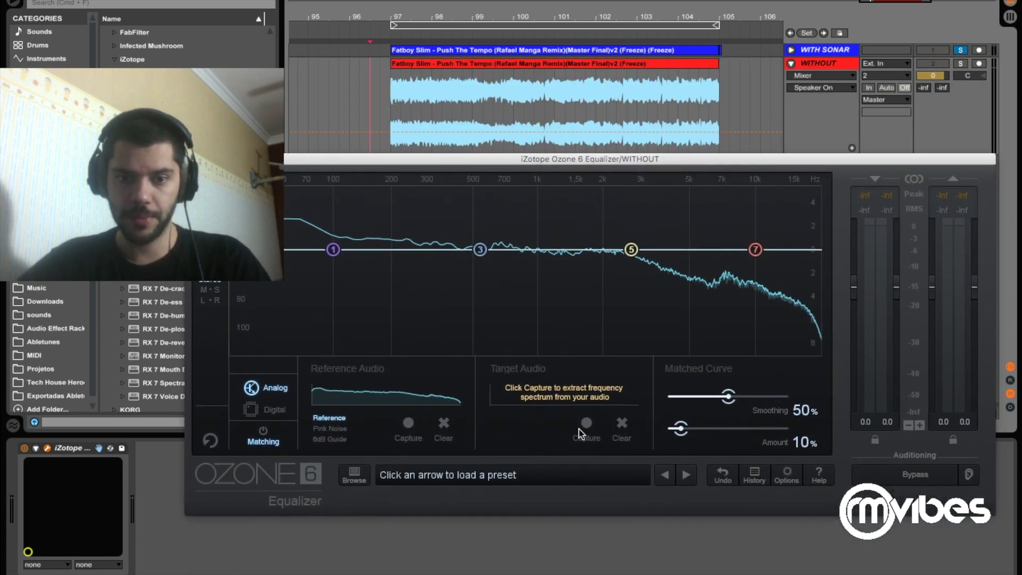
pyautogui.click(389, 87)
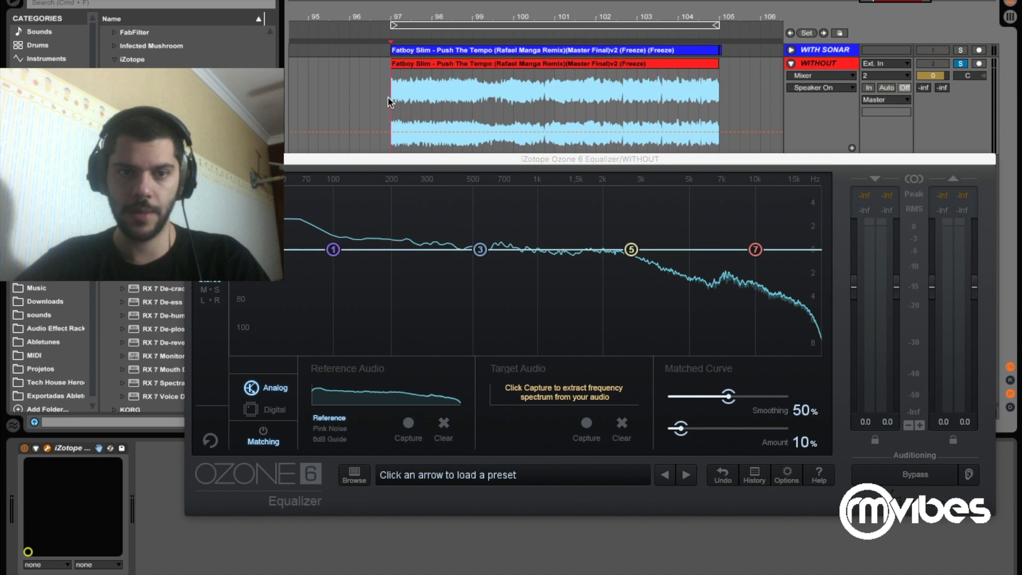
pyautogui.click(586, 422)
pyautogui.press('space')
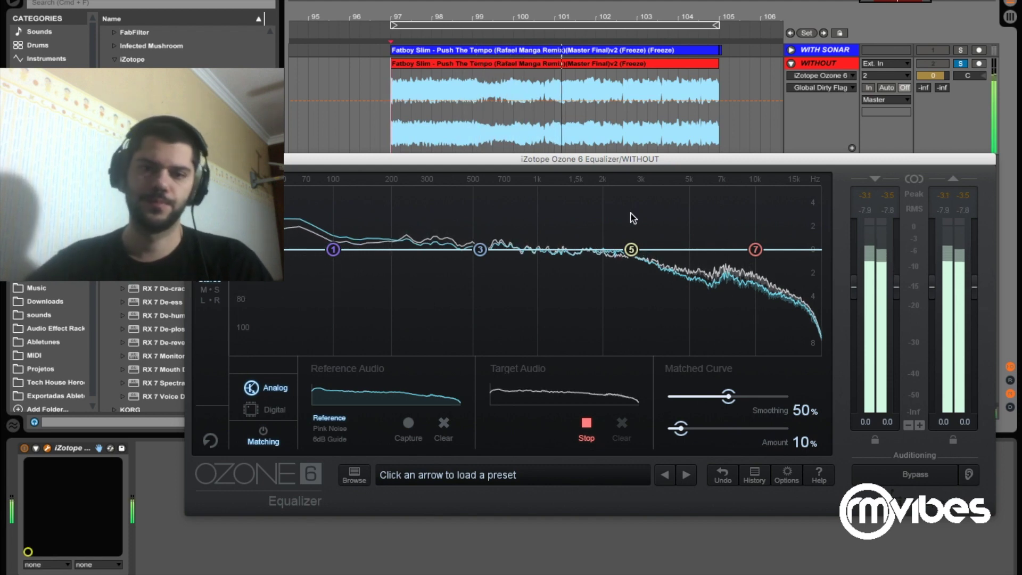
pyautogui.click(588, 426)
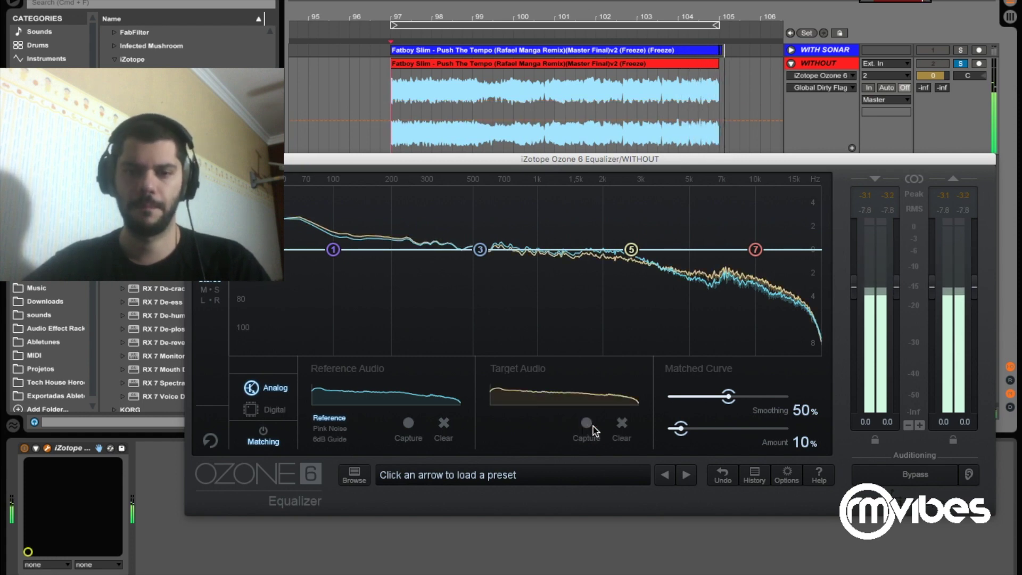
# - Enable Matching on the WITHOUT track's Equalizer, with the matched curve's Amount at 100% and Smoothing at 14%
pyautogui.moveTo(627, 160); pyautogui.dragTo(601, 200)
pyautogui.click(608, 187)
pyautogui.moveTo(525, 201); pyautogui.dragTo(580, 128)
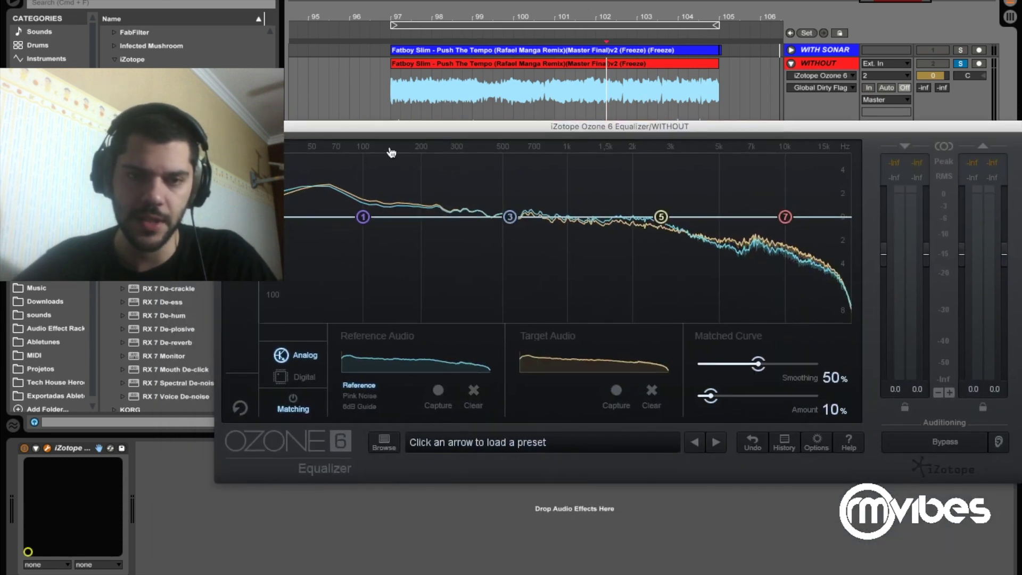
pyautogui.moveTo(492, 130); pyautogui.dragTo(475, 138)
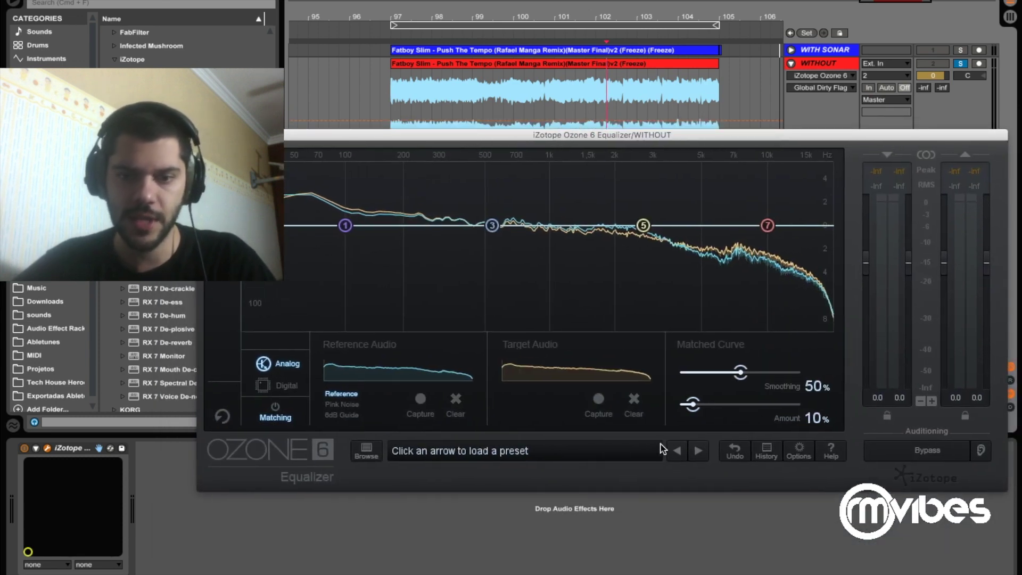
pyautogui.click(275, 410)
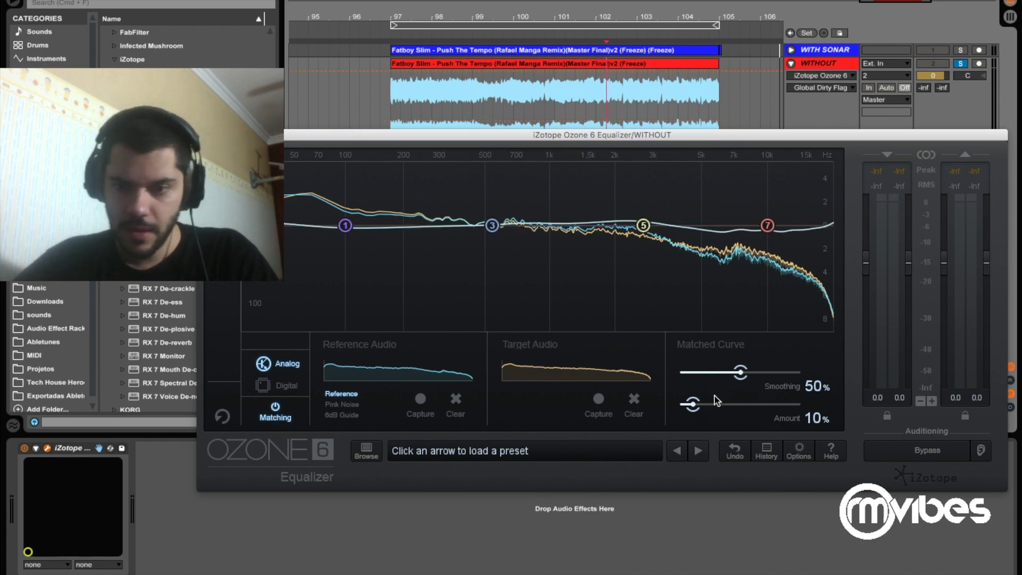
pyautogui.moveTo(692, 404); pyautogui.dragTo(874, 421)
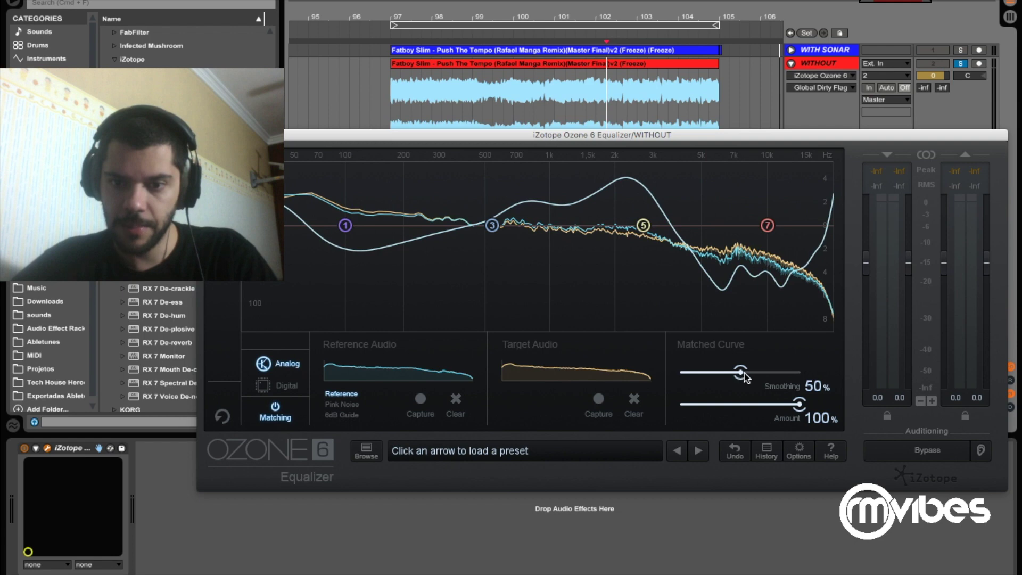
pyautogui.moveTo(740, 373); pyautogui.dragTo(665, 374)
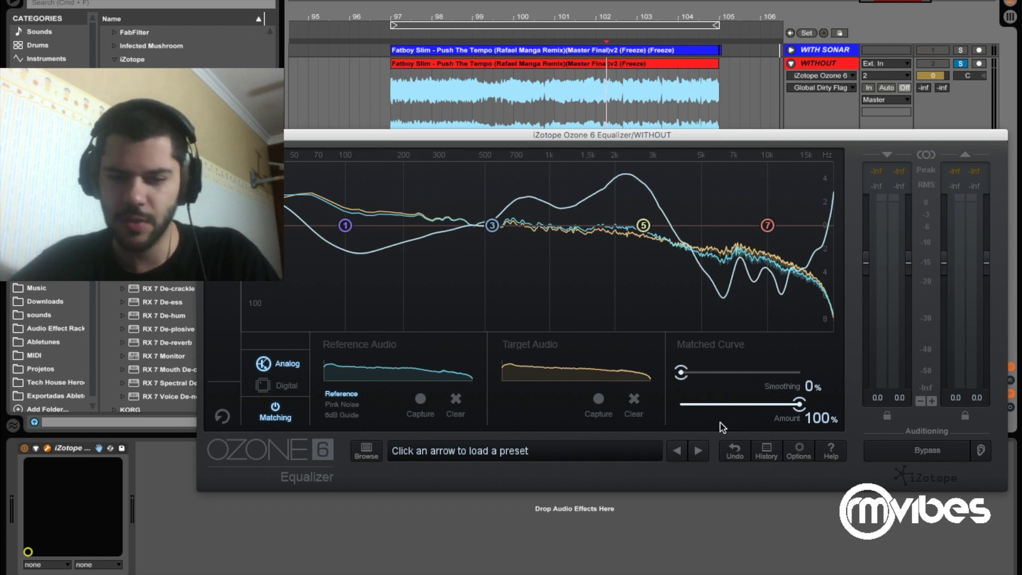
pyautogui.moveTo(680, 374); pyautogui.dragTo(698, 377)
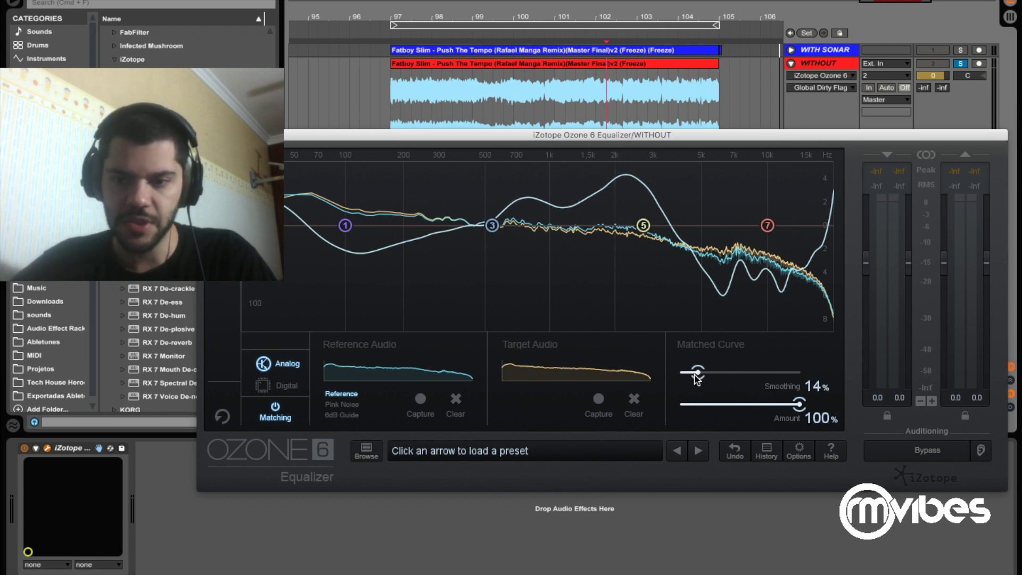
# - Unfold the WITH SONAR track and hide the Equalizer window
pyautogui.moveTo(642, 136); pyautogui.dragTo(527, 238)
pyautogui.click(792, 64)
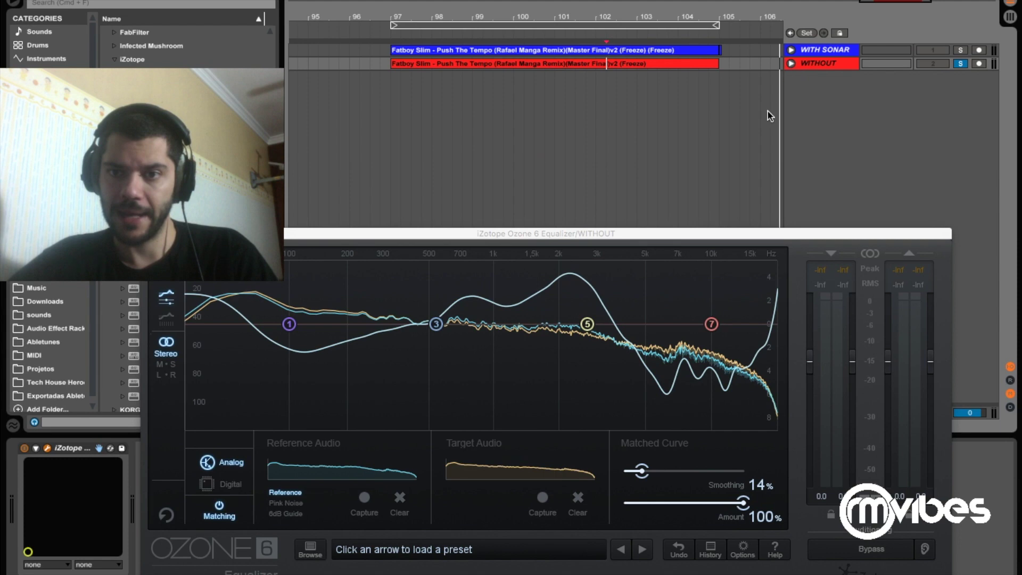
pyautogui.click(791, 64)
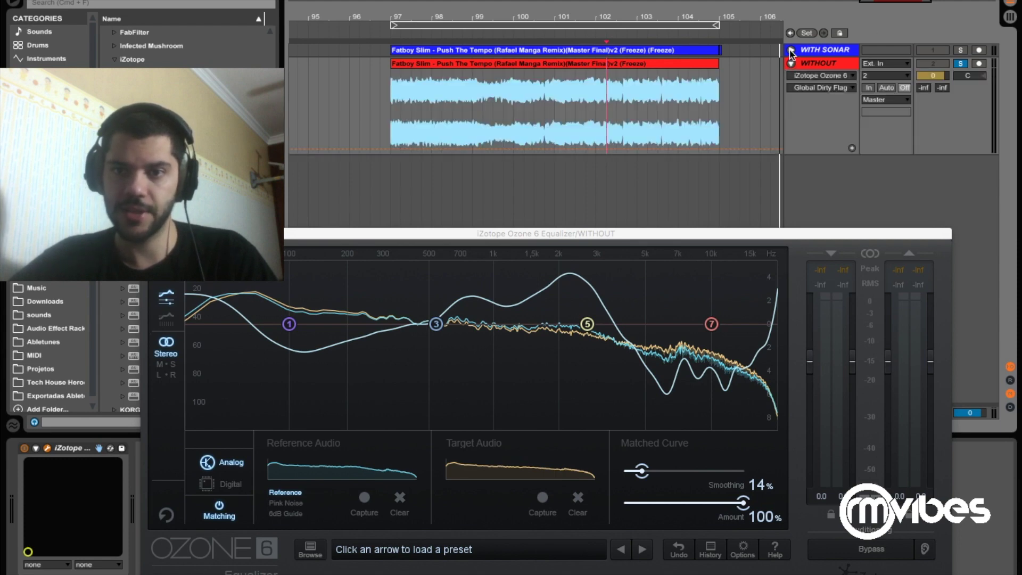
pyautogui.click(792, 51)
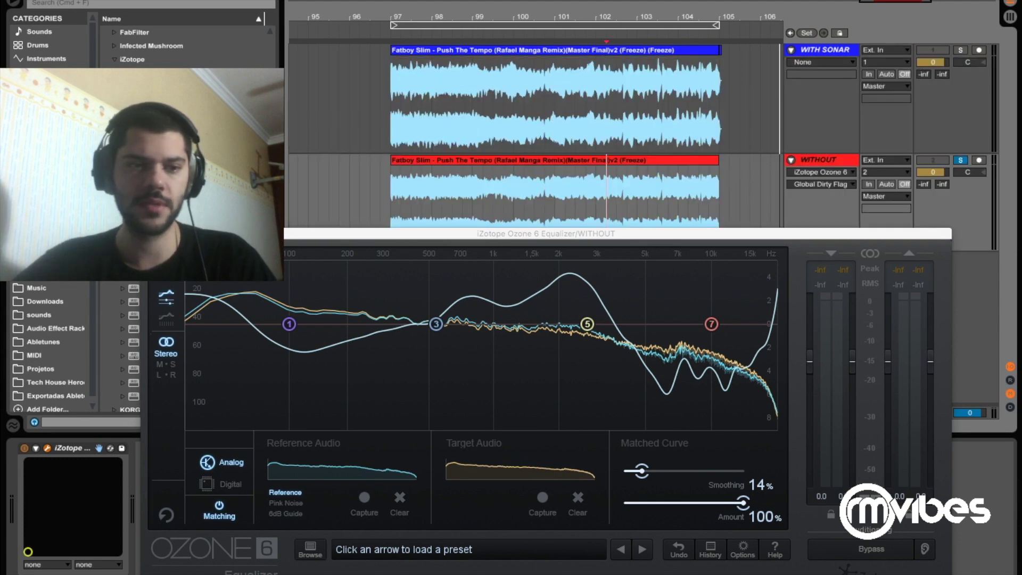
pyautogui.press('super+alt+p')
# - Play from bar 97 while alternately soloing WITH SONAR and WITHOUT to compare how the two tracks sound
pyautogui.click(390, 120)
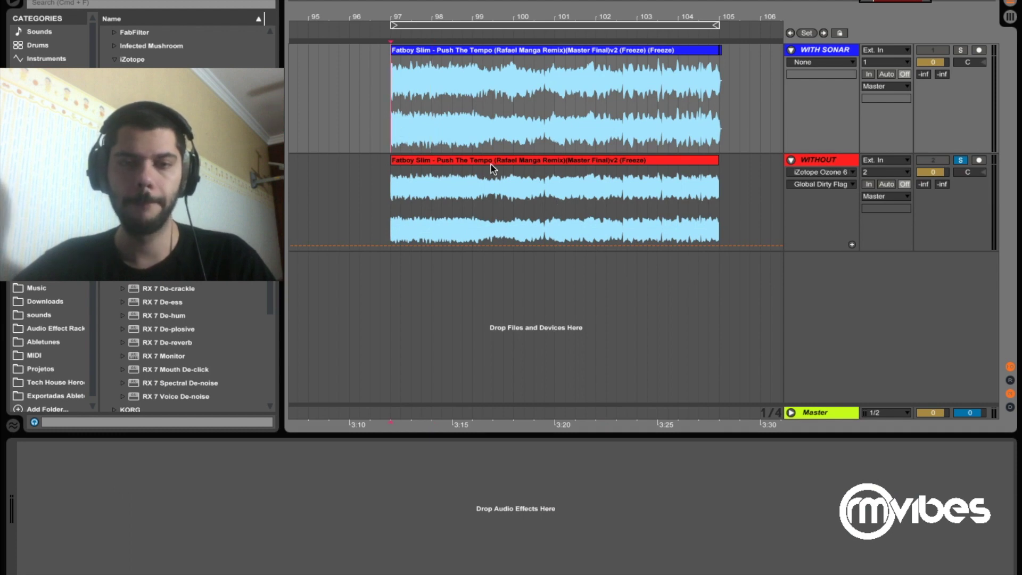
pyautogui.press('space')
pyautogui.press('space')
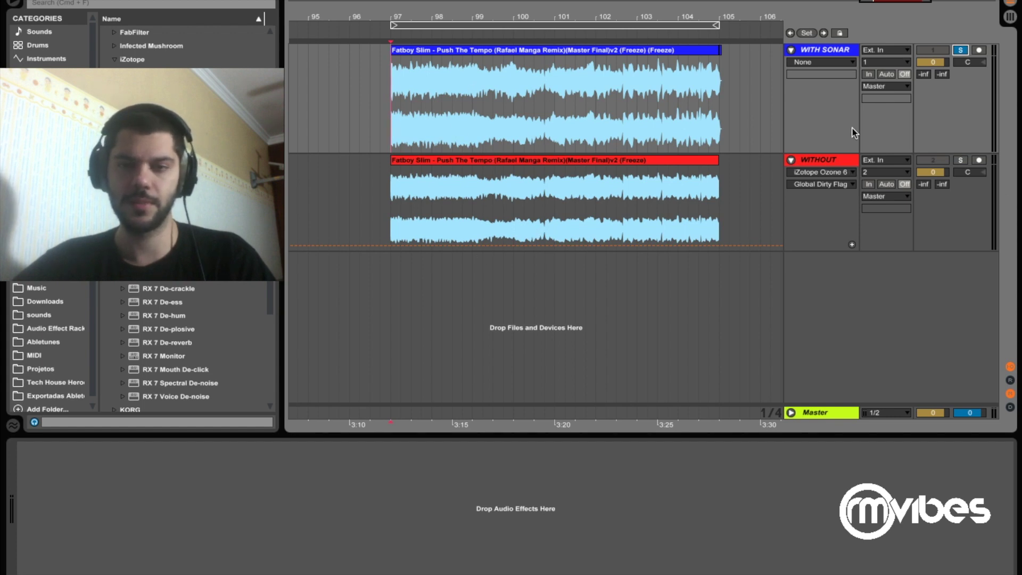
pyautogui.press('space')
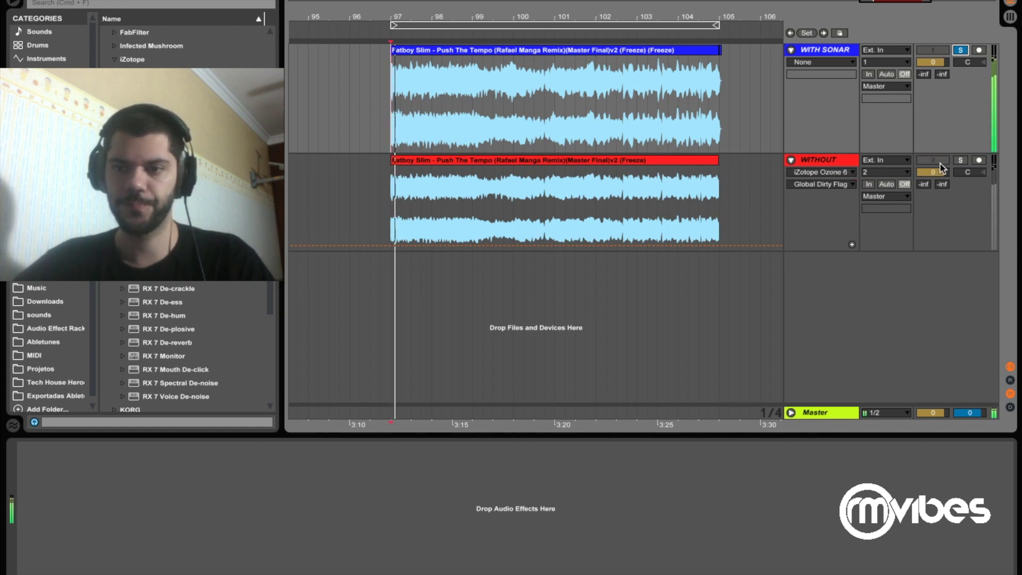
pyautogui.click(959, 161)
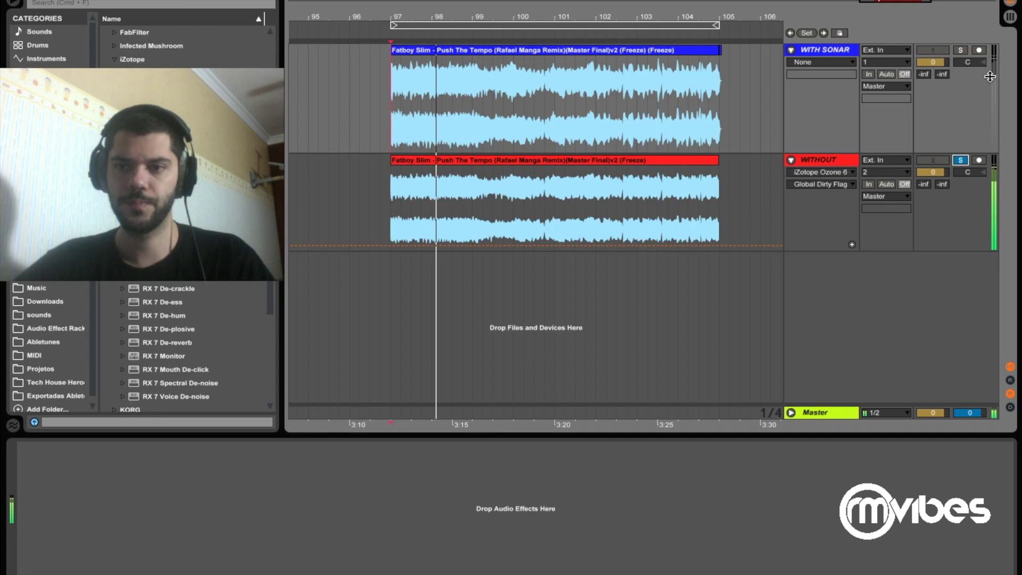
pyautogui.click(964, 50)
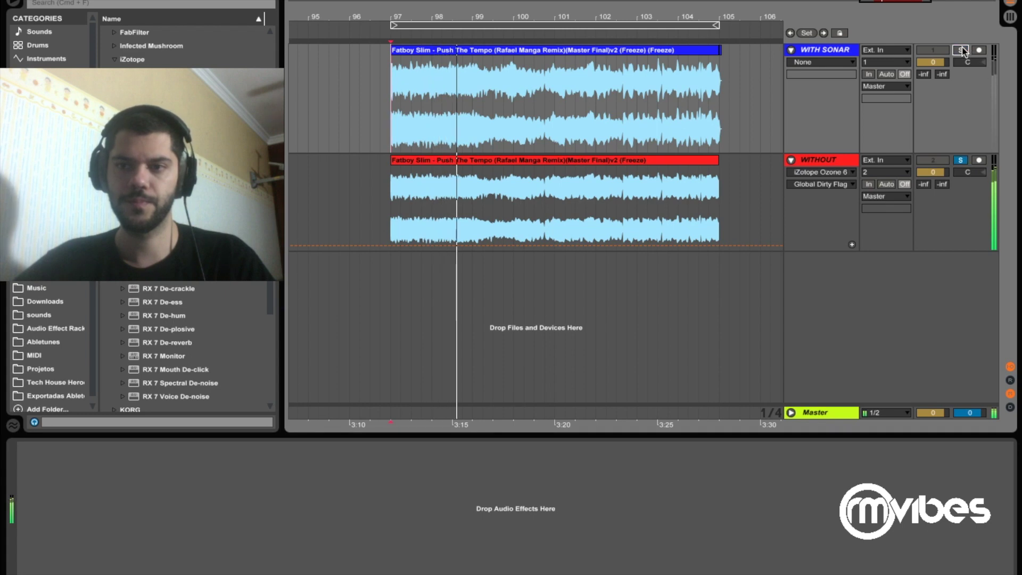
pyautogui.click(960, 161)
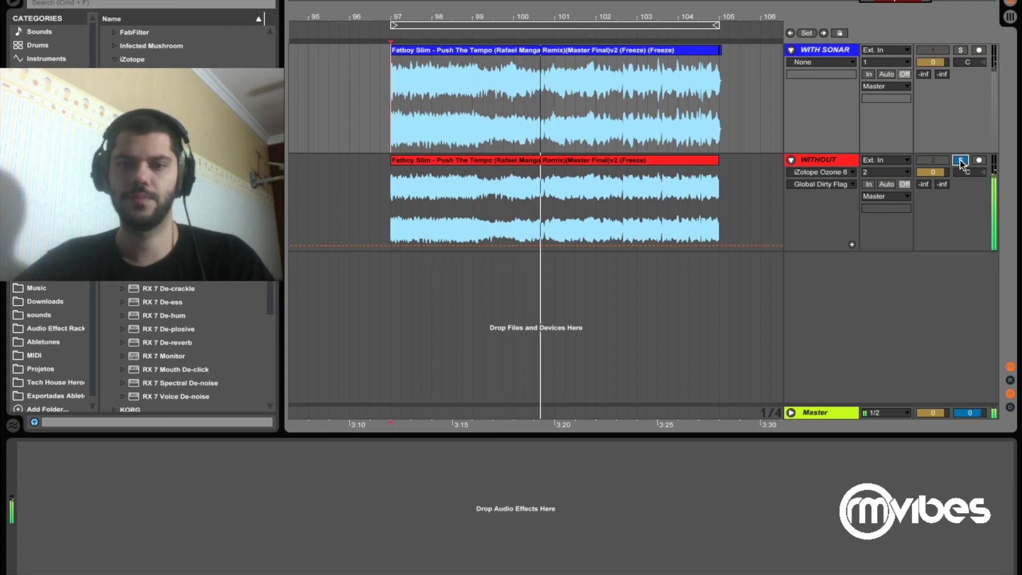
pyautogui.click(961, 50)
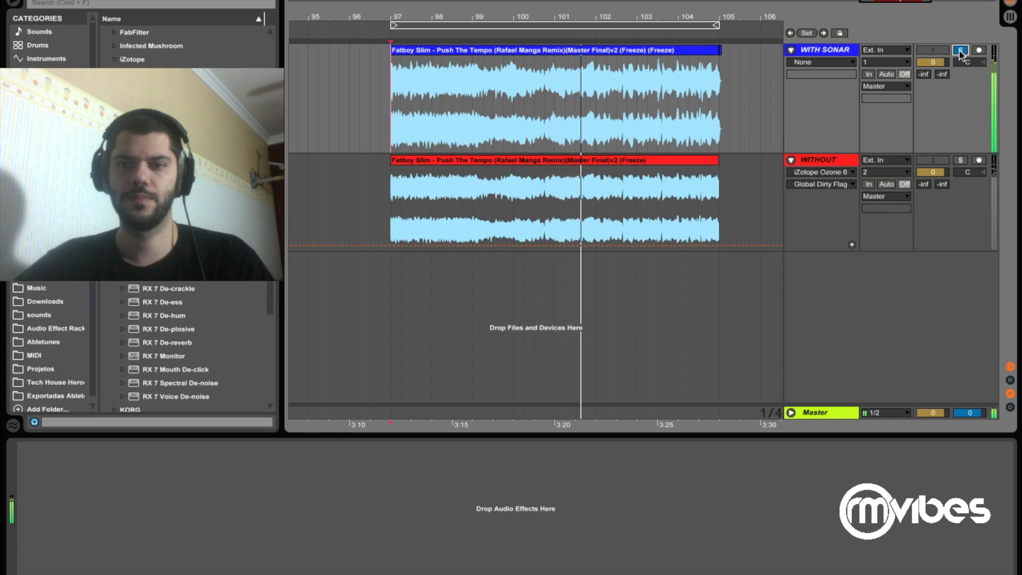
pyautogui.click(961, 160)
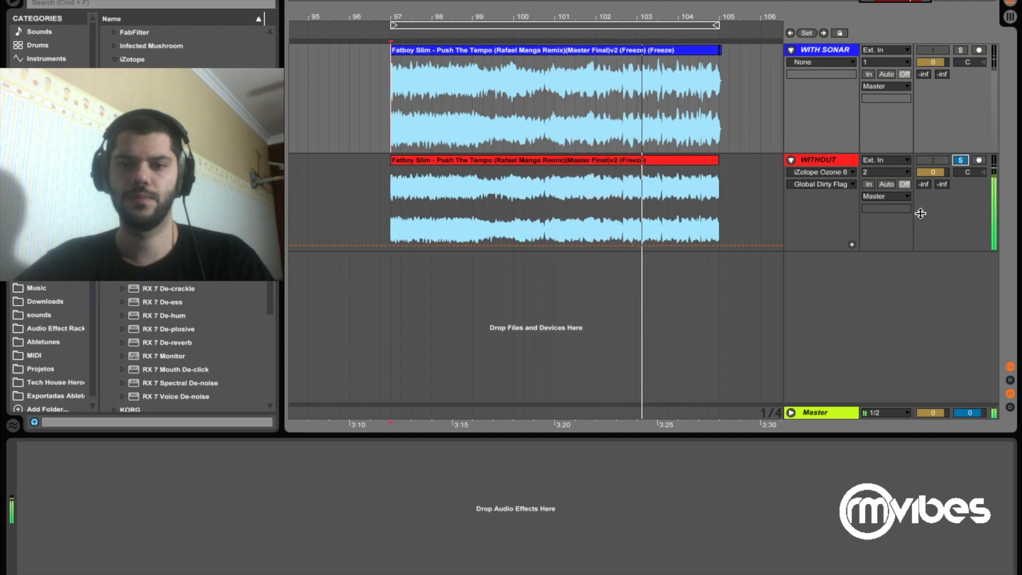
pyautogui.click(960, 50)
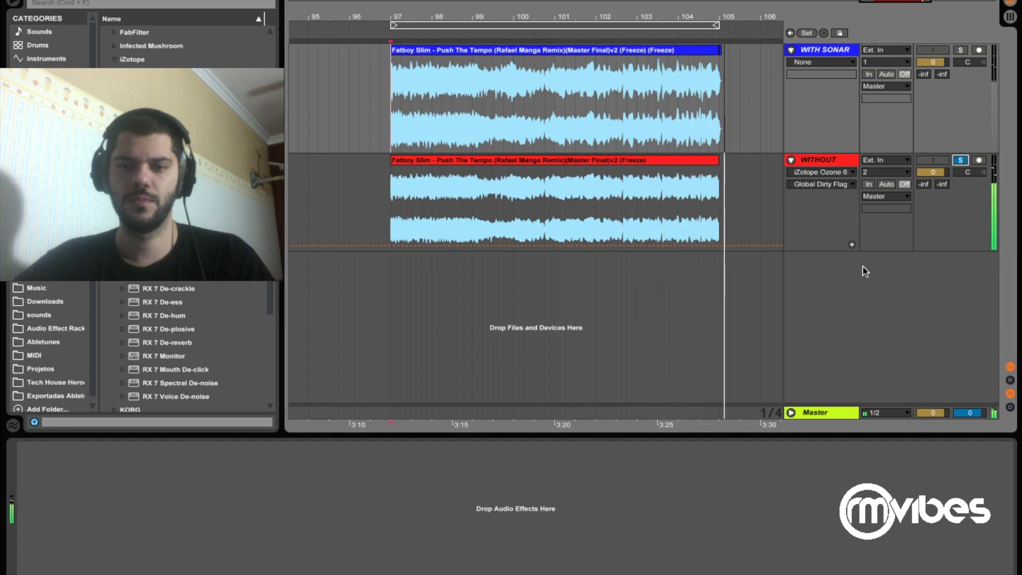
# - Reopen the WITHOUT track's Ozone 6 Equalizer, examine its matched curve and output gain, and hide the plug-in window
pyautogui.click(534, 187)
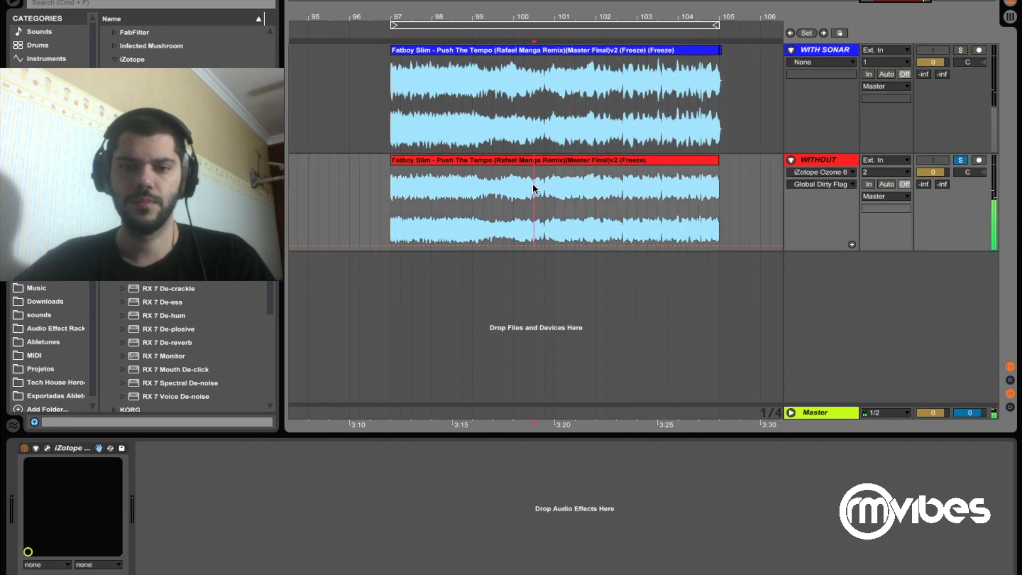
pyautogui.click(48, 449)
pyautogui.moveTo(639, 230); pyautogui.dragTo(621, 145)
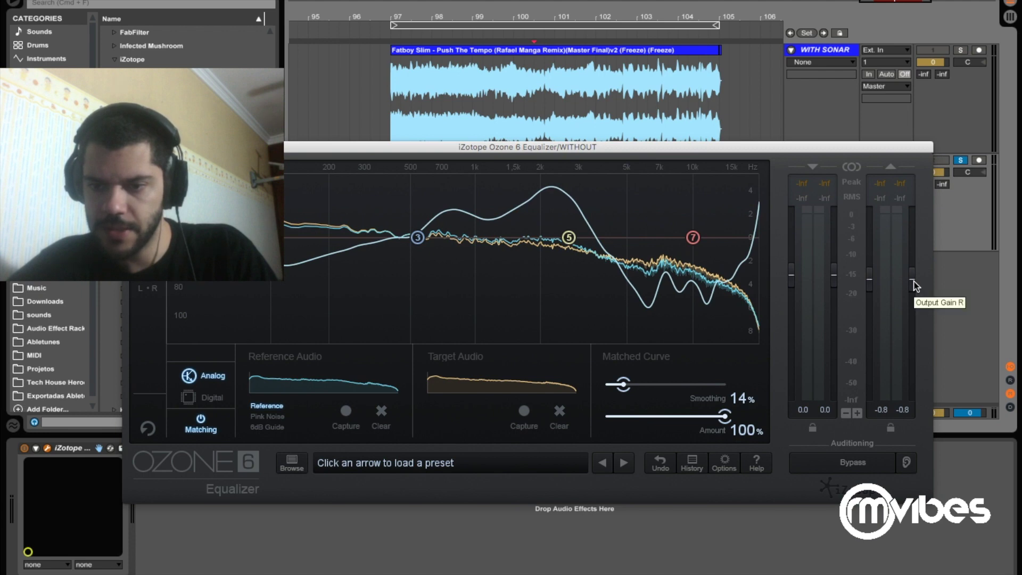
pyautogui.moveTo(386, 159); pyautogui.dragTo(421, 142)
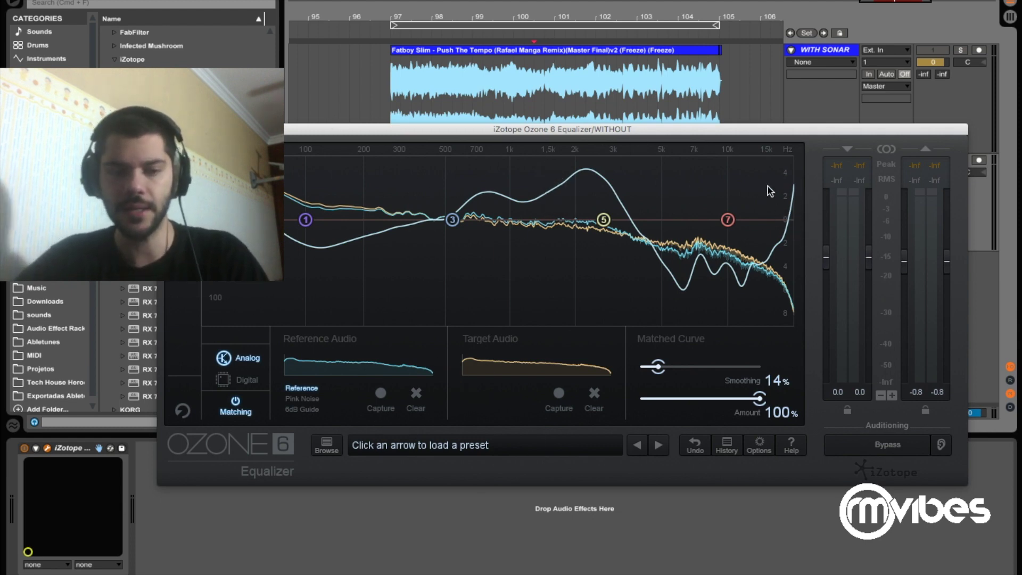
pyautogui.press('super+alt+p')
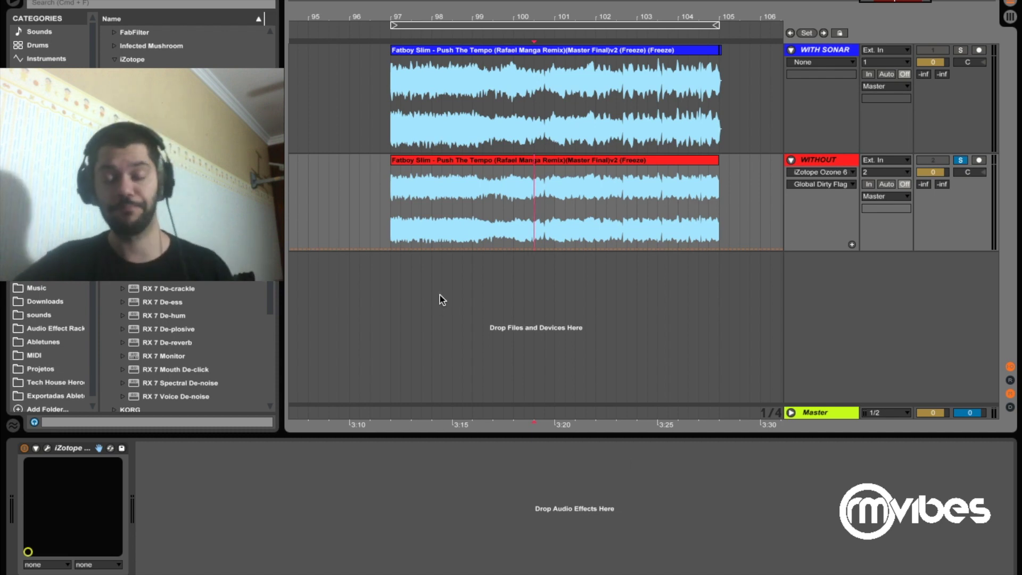
pyautogui.click(565, 228)
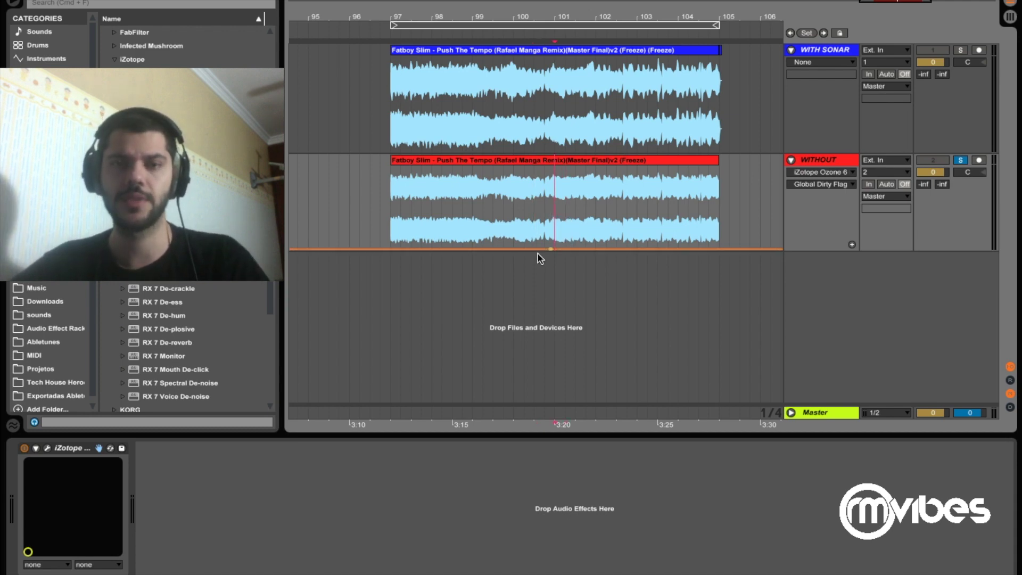
pyautogui.click(526, 221)
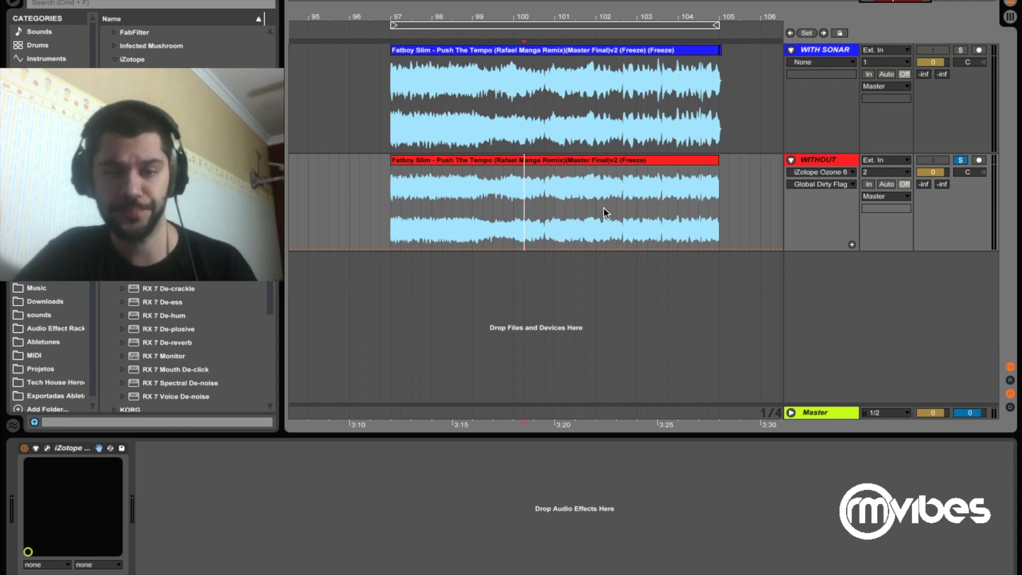
pyautogui.click(566, 210)
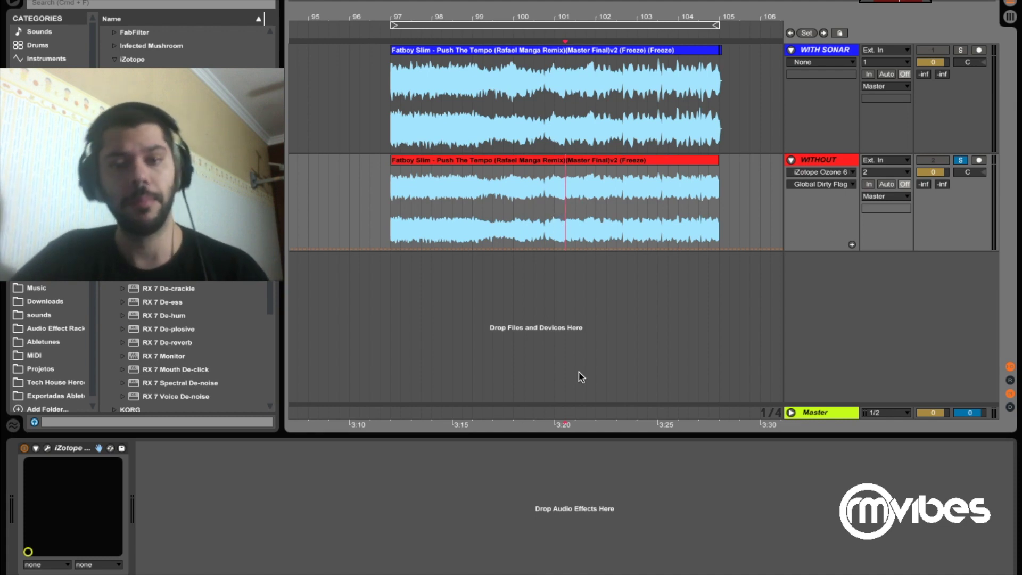